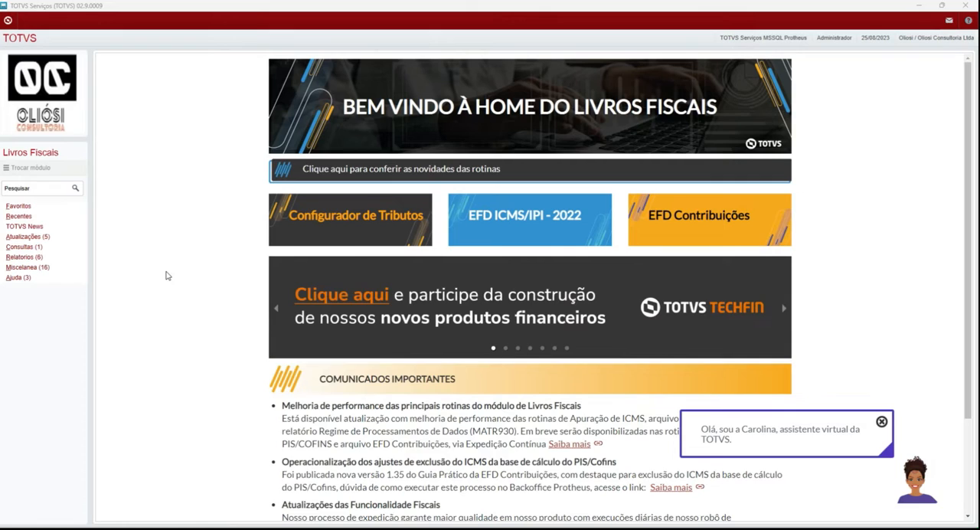
Step: Open the Tipos de Entrada e Saída routine under Atualizações and start a new TES record
{"action": "left_click", "coordinate": [23, 236]}
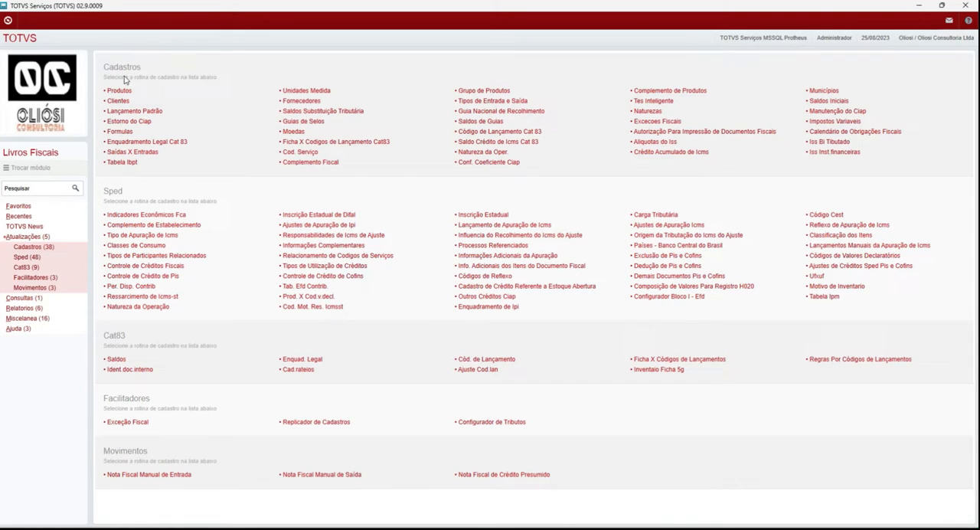
{"action": "left_click", "coordinate": [497, 102]}
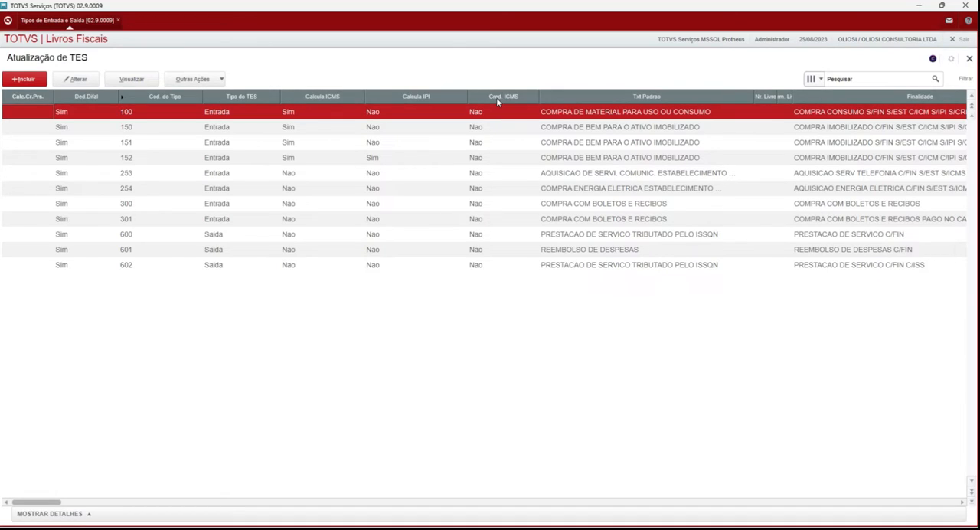
{"action": "left_click", "coordinate": [24, 79]}
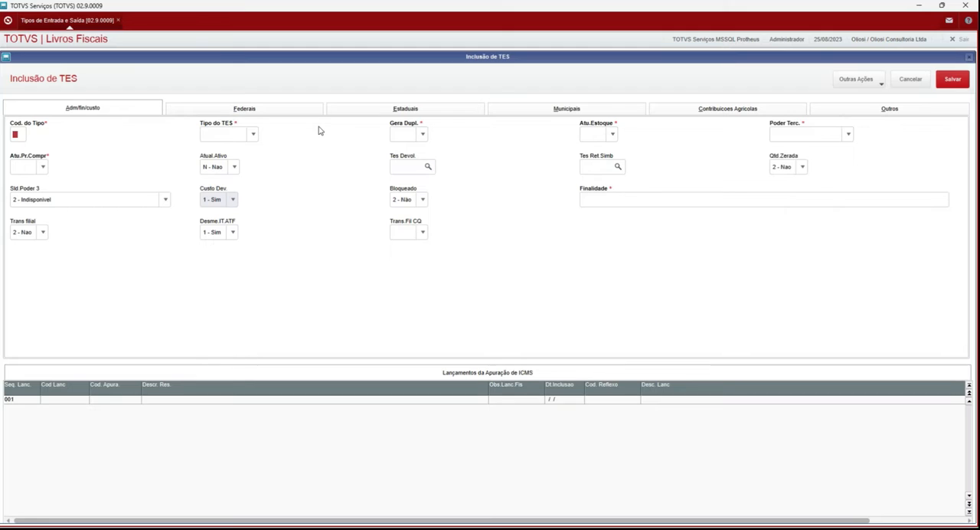
Step: Enter 001 as the new TES code and set Tipo do TES to E - Entrada
{"action": "type", "text": "001"}
{"action": "key", "text": "Tab"}
{"action": "key", "text": "e"}
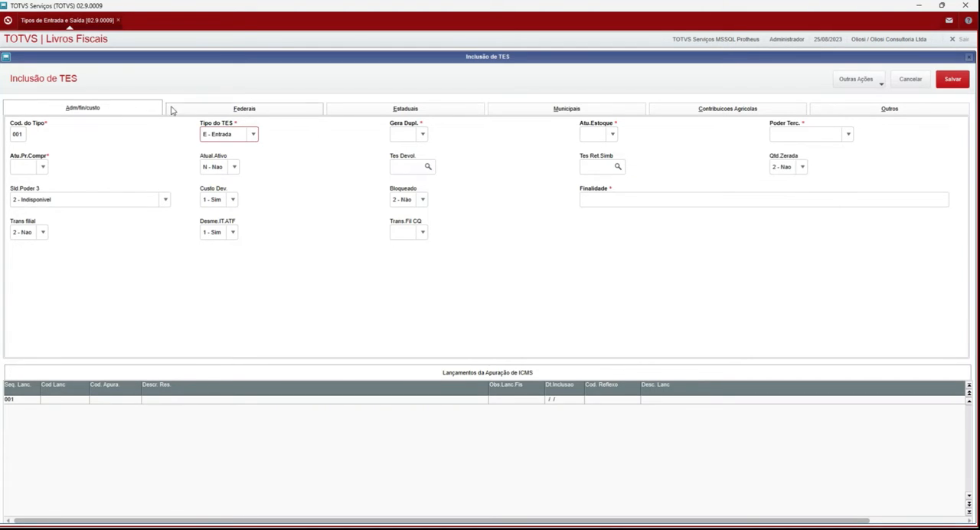
Step: Set both Gera Dupl. and Atu.Estoque to S - Sim
{"action": "left_click", "coordinate": [407, 135]}
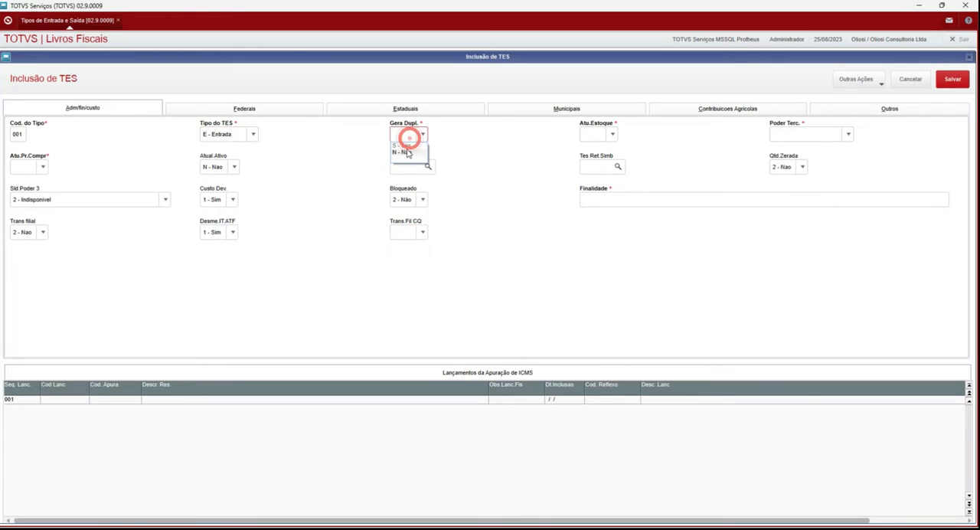
{"action": "left_click", "coordinate": [406, 147]}
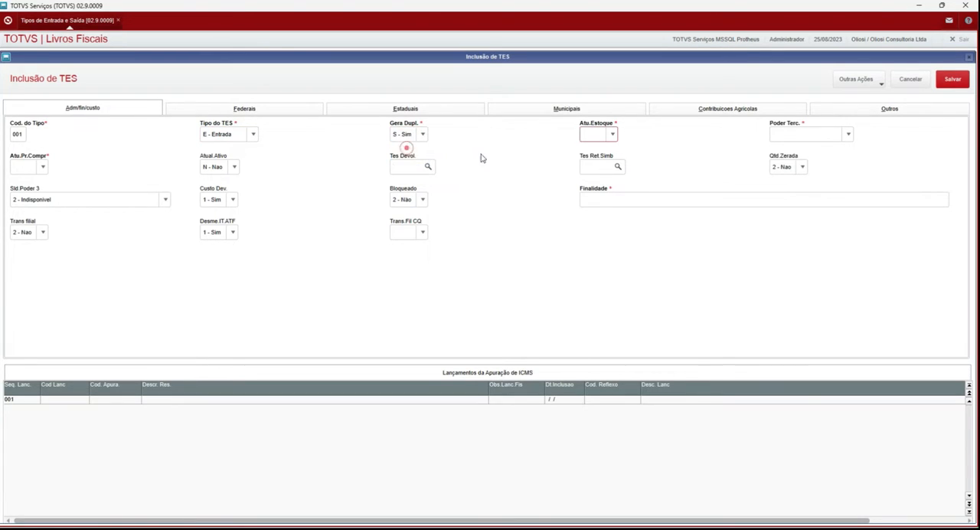
{"action": "left_click", "coordinate": [597, 132]}
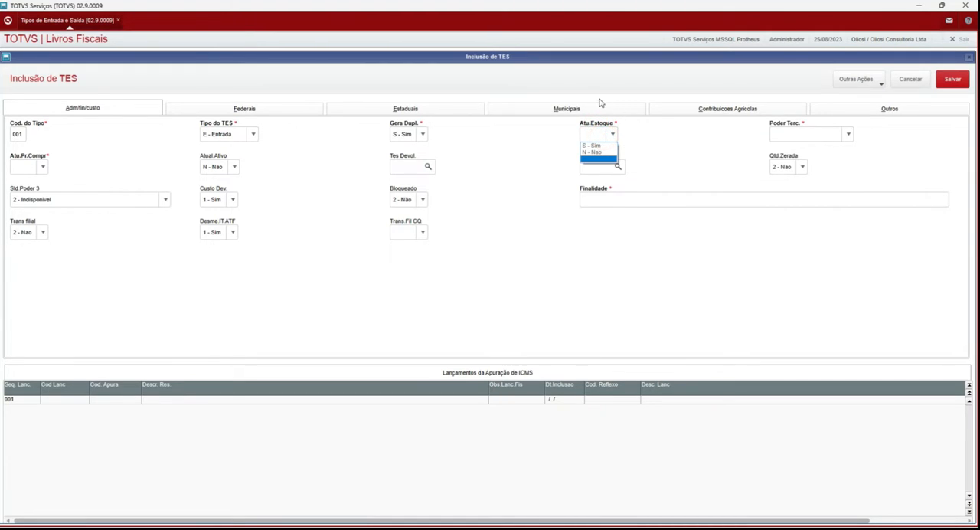
{"action": "left_click", "coordinate": [591, 146]}
Step: Set Poder Terc. to N - Nao Controla and Atu.Pr.Compr to S - Sim
{"action": "left_click", "coordinate": [801, 138]}
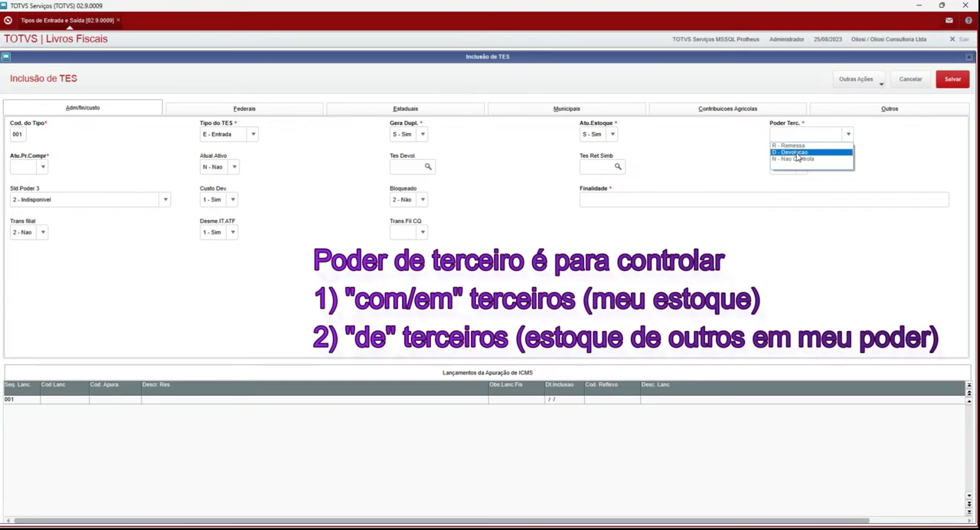
{"action": "left_click", "coordinate": [796, 158]}
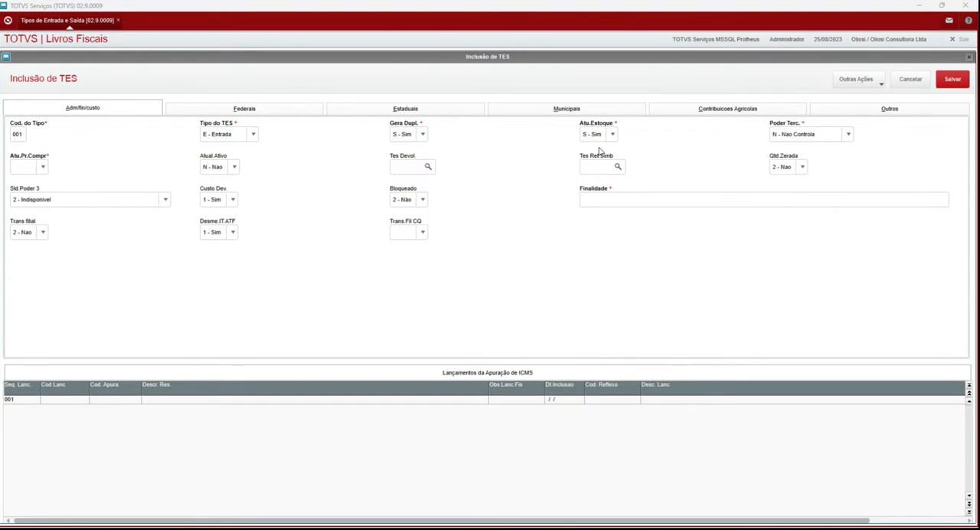
{"action": "left_click", "coordinate": [34, 166]}
{"action": "left_click", "coordinate": [41, 164]}
{"action": "left_click", "coordinate": [24, 177]}
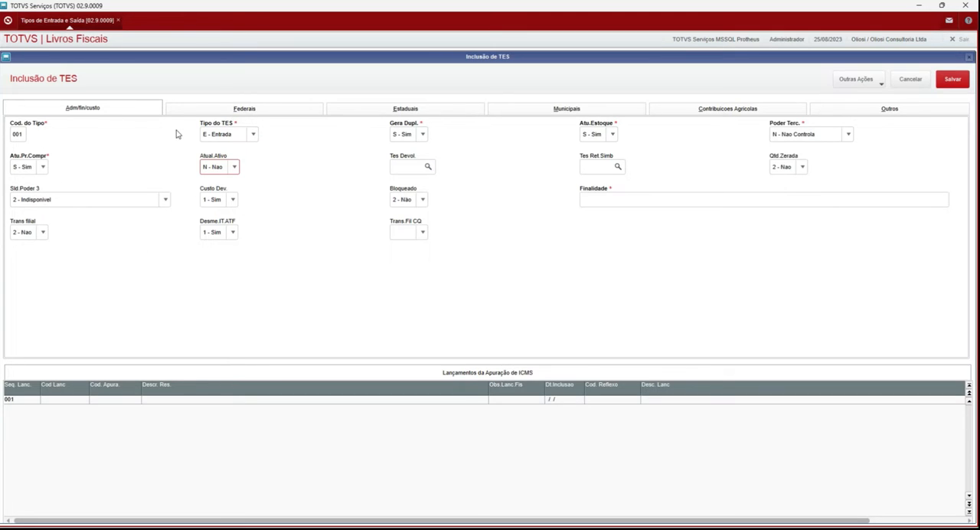
Step: Read the field help for Sld.Poder 3 and check the options of the Bloqueado field
{"action": "left_click", "coordinate": [74, 197]}
{"action": "left_click", "coordinate": [72, 196]}
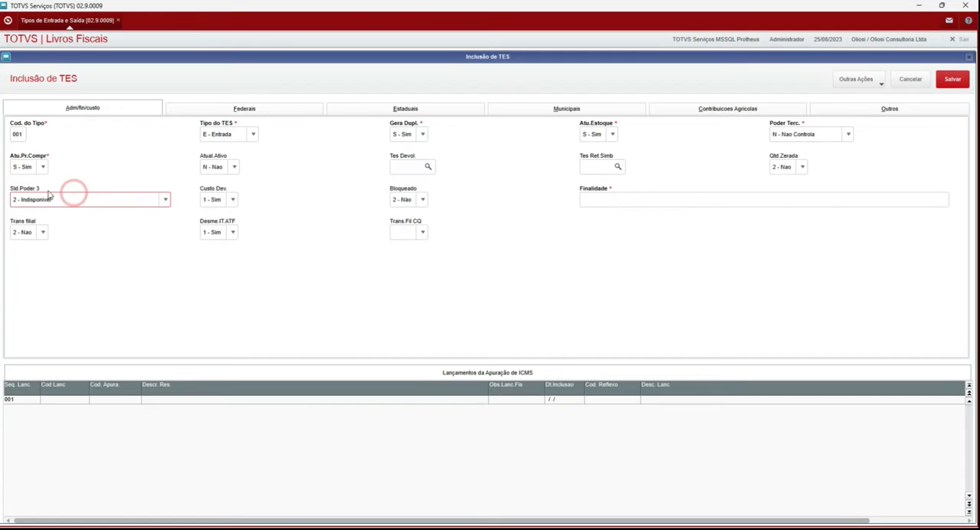
{"action": "key", "text": "F1"}
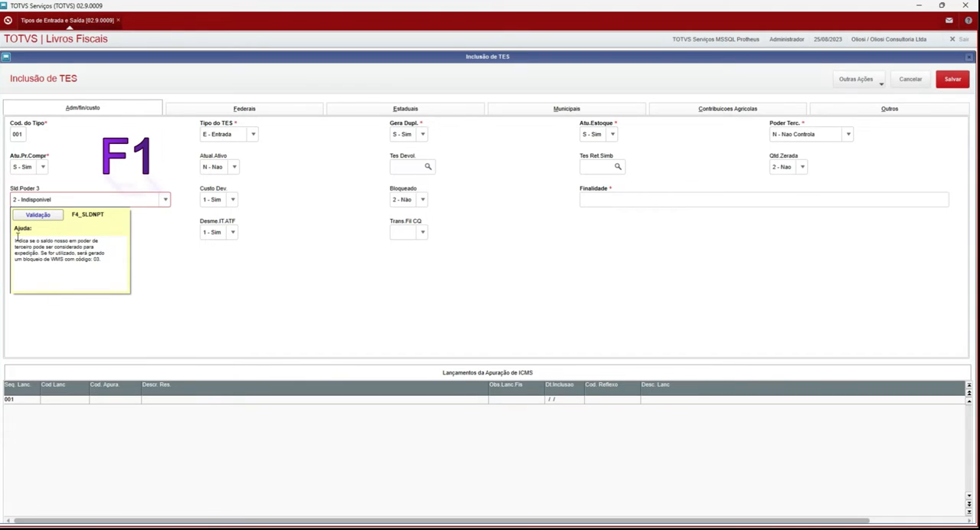
{"action": "left_click_drag", "start_coordinate": [14, 241], "coordinate": [77, 263]}
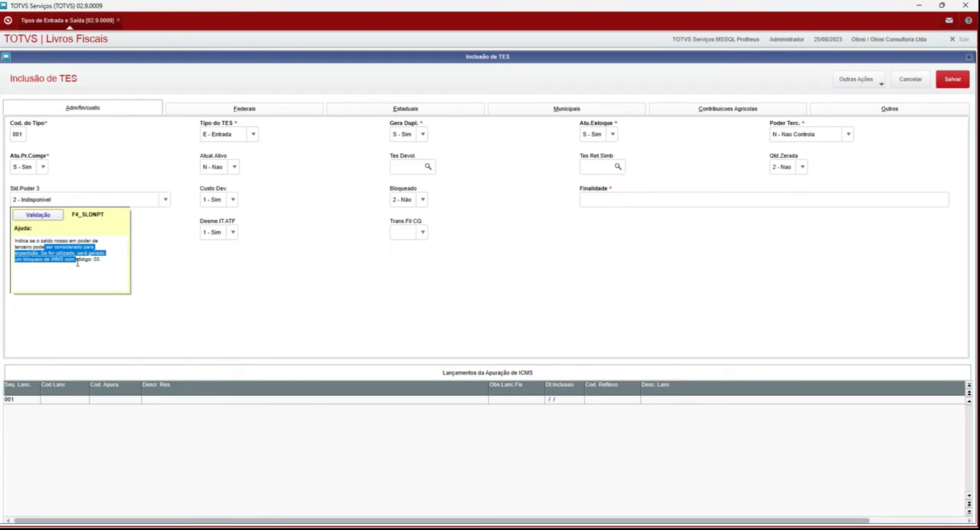
{"action": "left_click", "coordinate": [44, 256]}
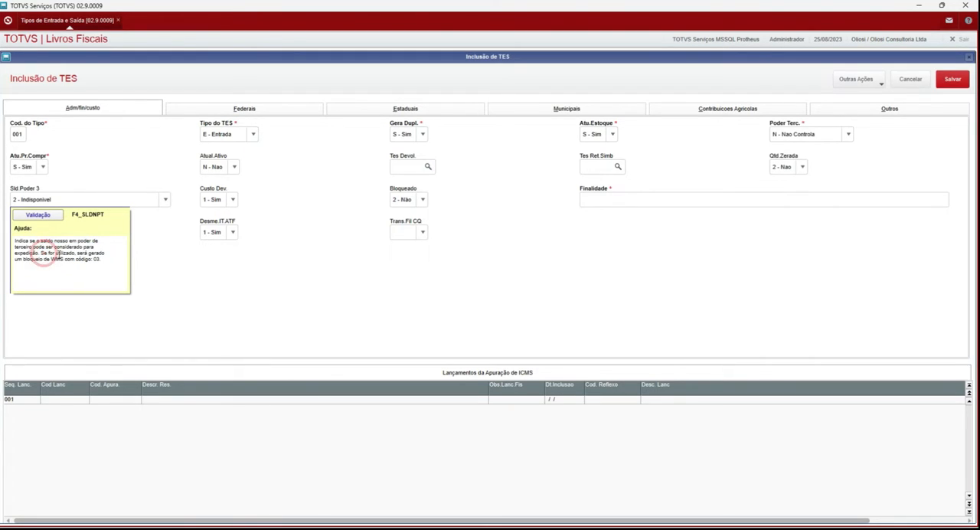
{"action": "left_click_drag", "start_coordinate": [51, 259], "coordinate": [81, 264]}
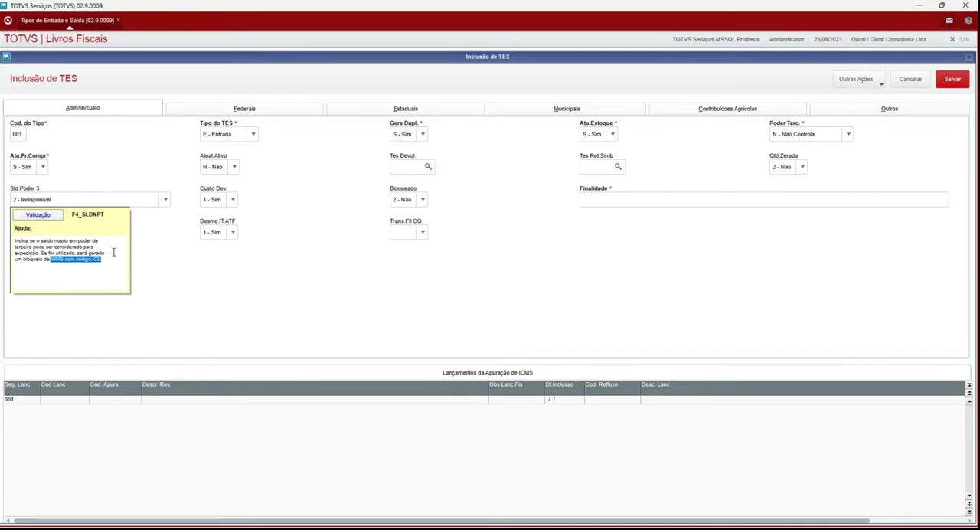
{"action": "left_click", "coordinate": [157, 258]}
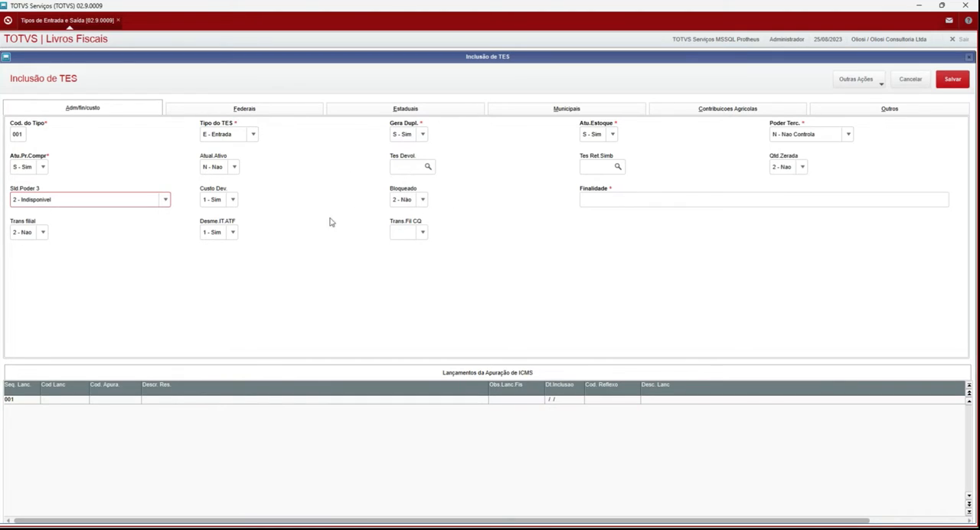
{"action": "left_click", "coordinate": [422, 199]}
{"action": "left_click", "coordinate": [423, 199]}
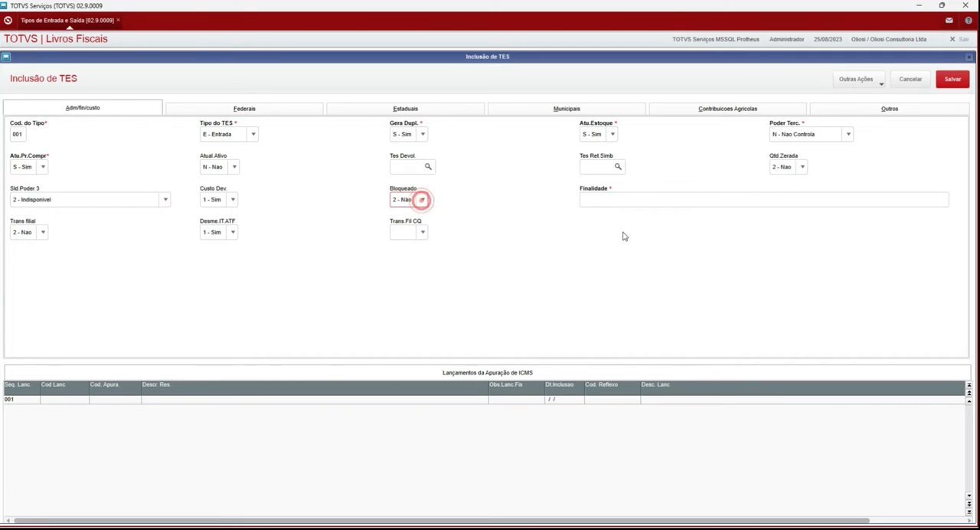
Step: Fill in Finalidade with COMPRA P/REVENDA C/FIN C/EST C/ICMS C/CRED PIS/COFINS
{"action": "left_click", "coordinate": [634, 200]}
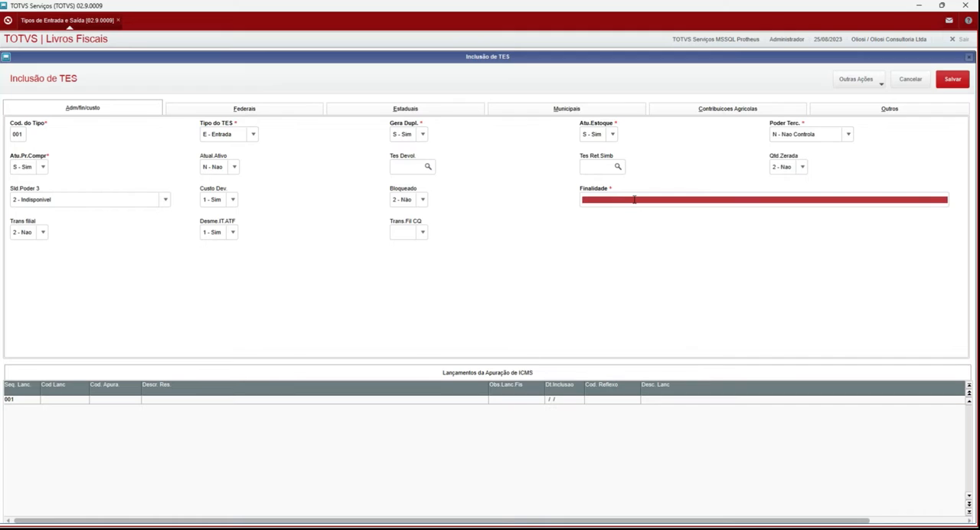
{"action": "type", "text": "COMPARA"}
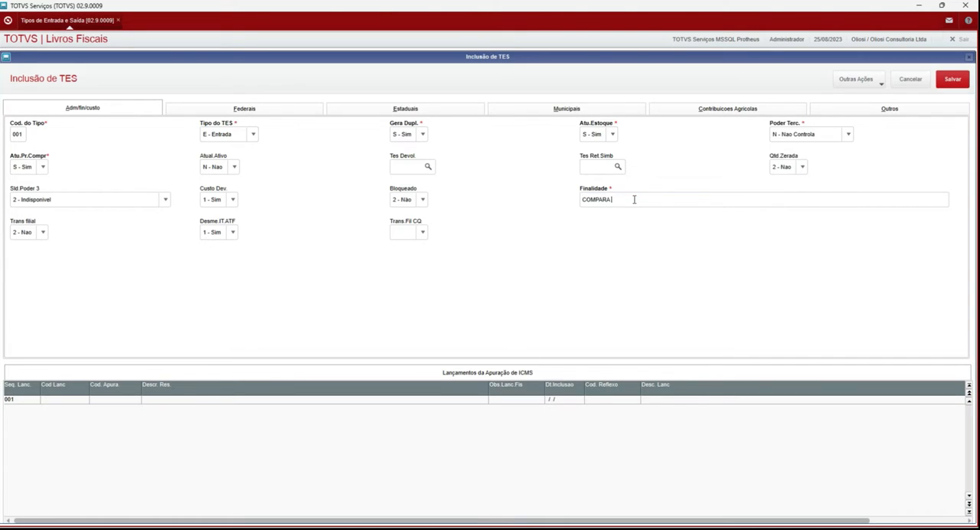
{"action": "key", "text": "BackSpace"}
{"action": "key", "text": "BackSpace"}
{"action": "key", "text": "BackSpace"}
{"action": "type", "text": "RA P/REVENDA C/FIN C/EST C/ICMS C/CRED PIS/COFI"}
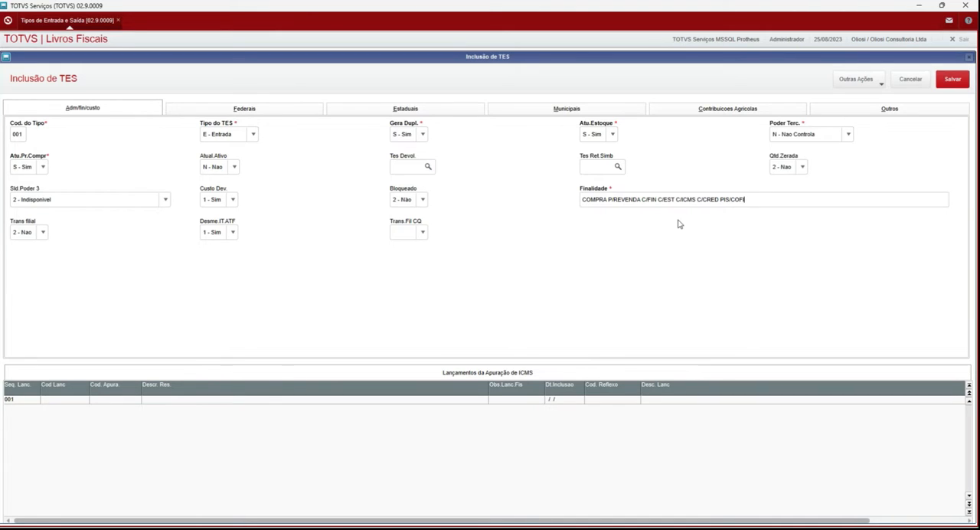
{"action": "type", "text": "NS"}
Step: Look through the fields of the Outros section and return to the Adm/fin/custo section
{"action": "left_click", "coordinate": [891, 108]}
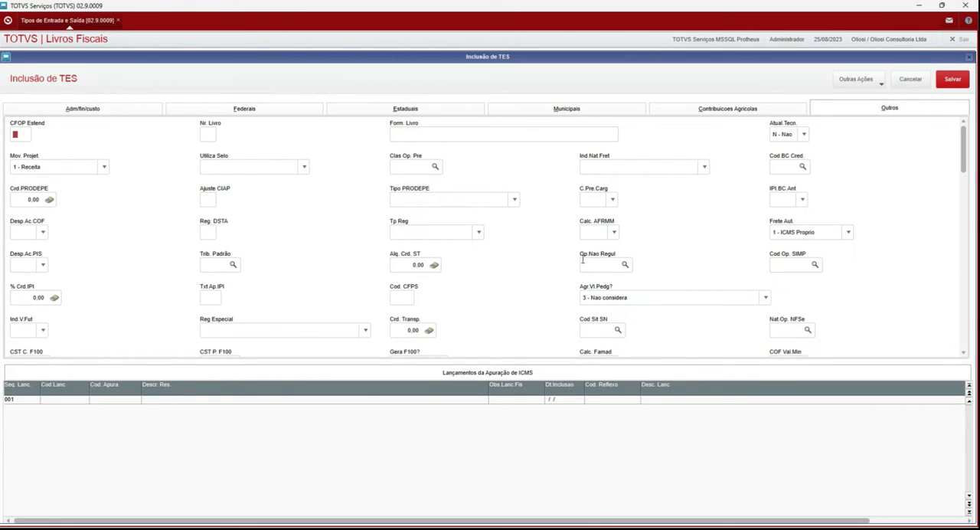
{"action": "scroll", "coordinate": [544, 214], "scroll_direction": "down", "scroll_amount": 10}
{"action": "scroll", "coordinate": [542, 216], "scroll_direction": "down", "scroll_amount": 5}
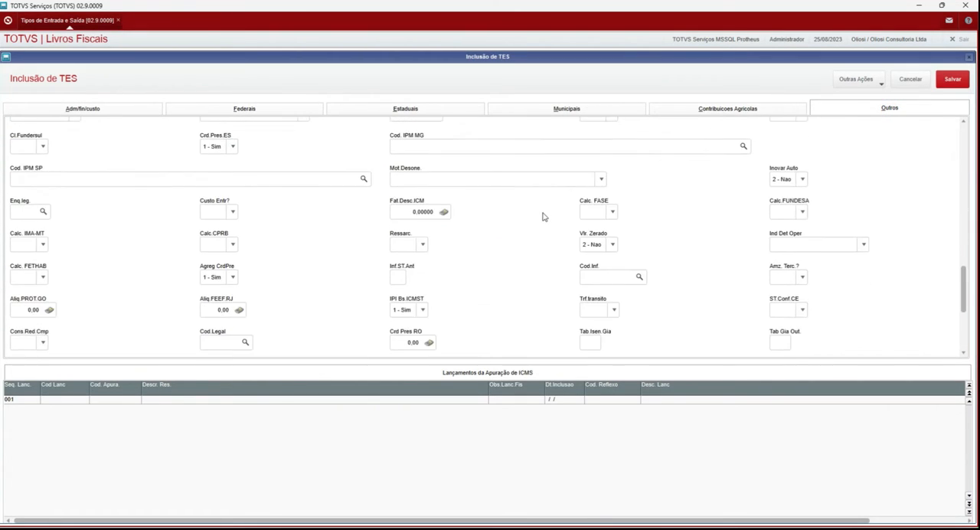
{"action": "scroll", "coordinate": [543, 217], "scroll_direction": "up", "scroll_amount": 5}
{"action": "scroll", "coordinate": [543, 217], "scroll_direction": "up", "scroll_amount": 10}
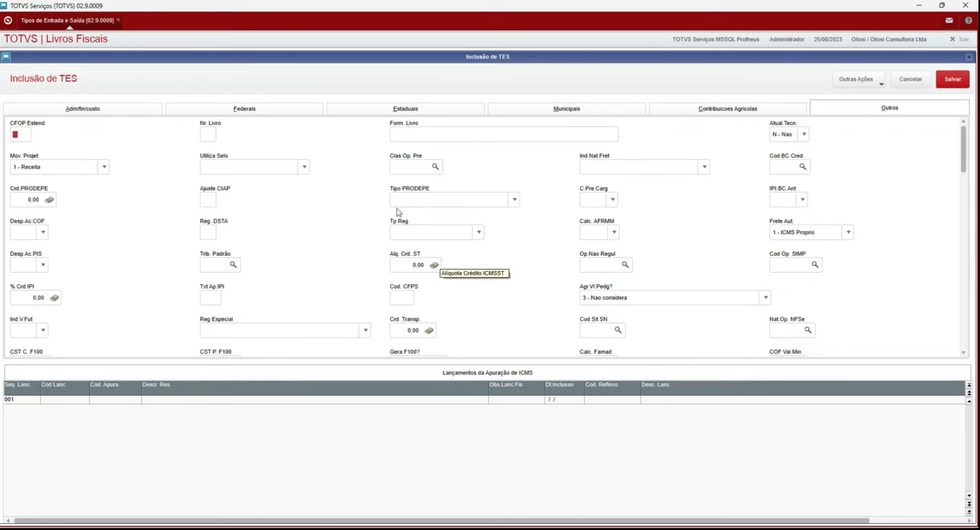
{"action": "left_click", "coordinate": [80, 109]}
{"action": "left_click", "coordinate": [79, 111]}
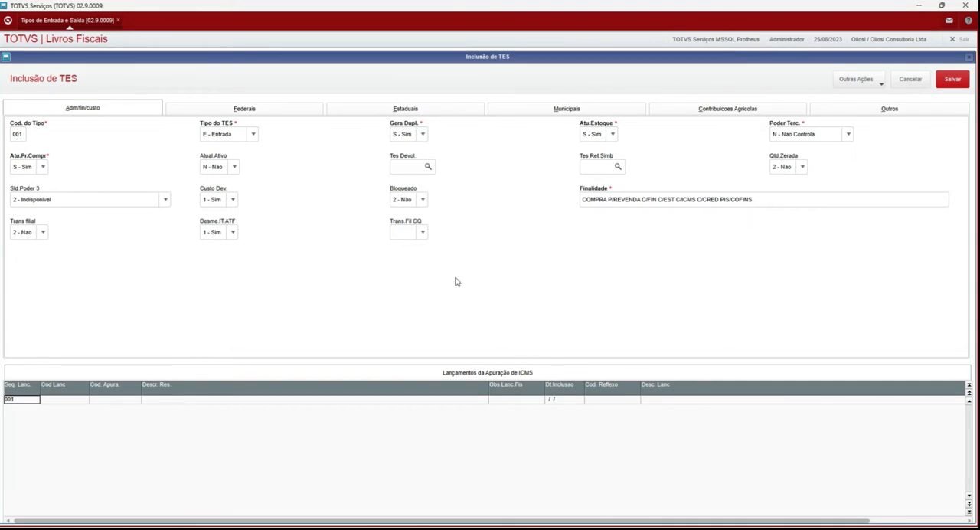
Step: In the Federais section, set both Calcula IPI and Credita IPI to N - Nao
{"action": "left_click", "coordinate": [262, 112]}
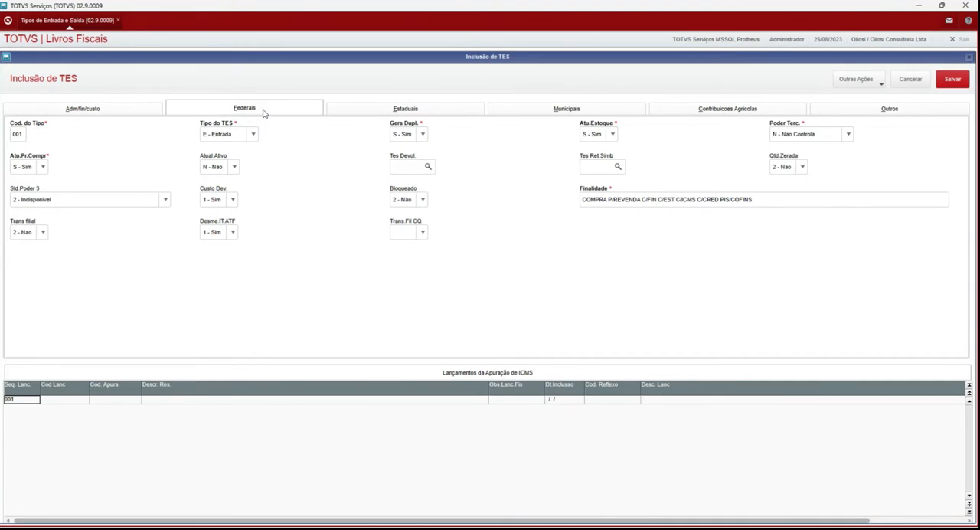
{"action": "left_click", "coordinate": [263, 111]}
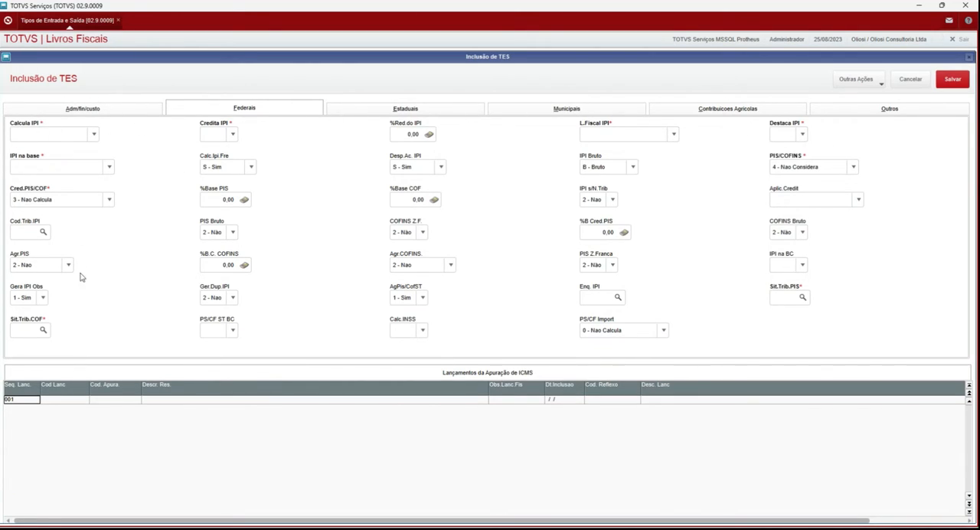
{"action": "left_click", "coordinate": [50, 135]}
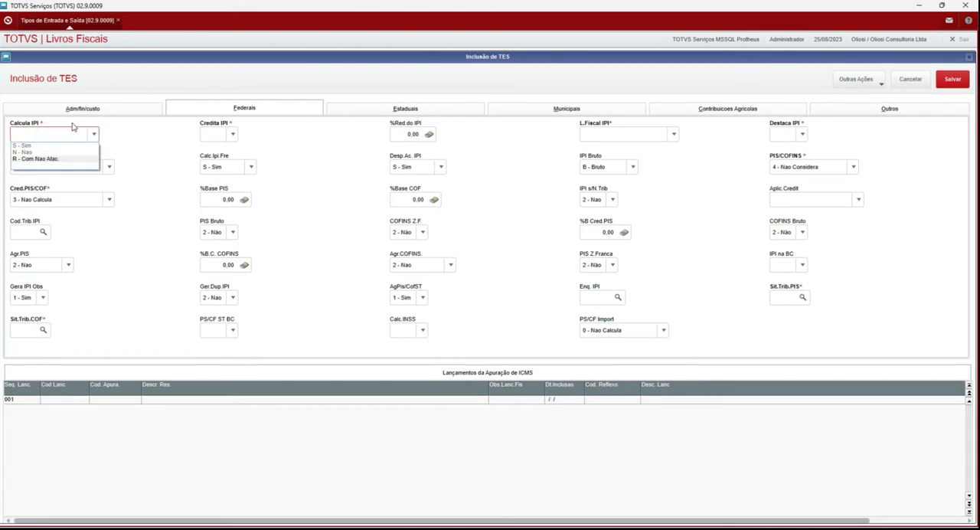
{"action": "left_click", "coordinate": [35, 152]}
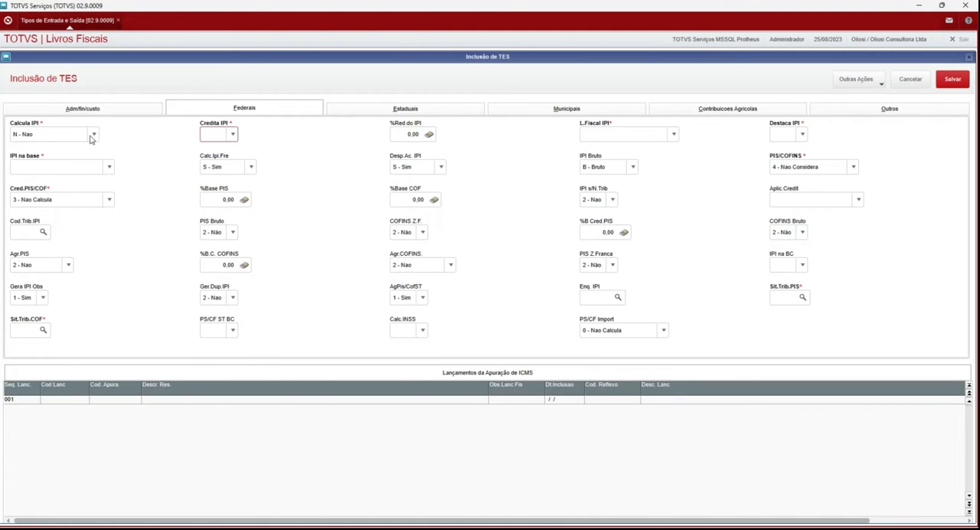
{"action": "left_click", "coordinate": [232, 134]}
{"action": "left_click", "coordinate": [210, 152]}
Step: Set both L.Fiscal IPI and Destaca IPI to N - Nao
{"action": "left_click", "coordinate": [40, 166]}
{"action": "left_click", "coordinate": [54, 166]}
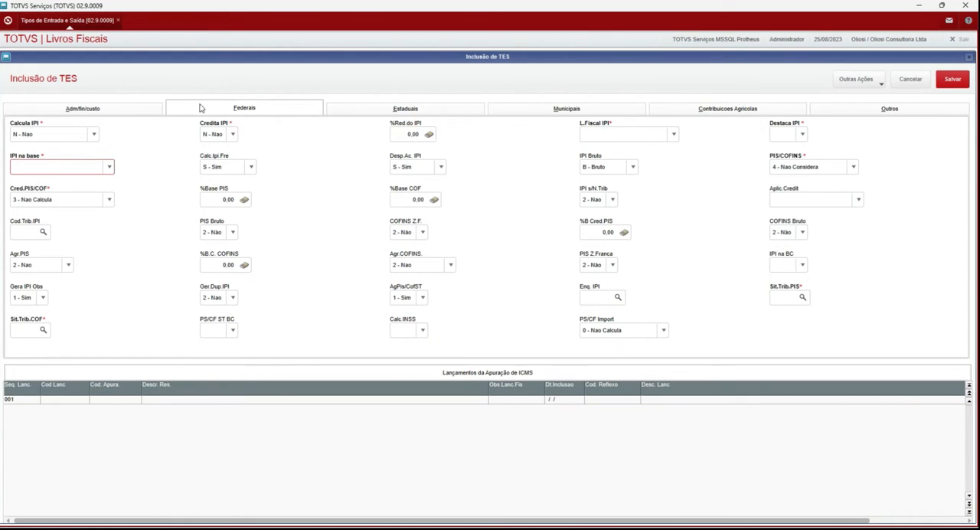
{"action": "left_click", "coordinate": [660, 134]}
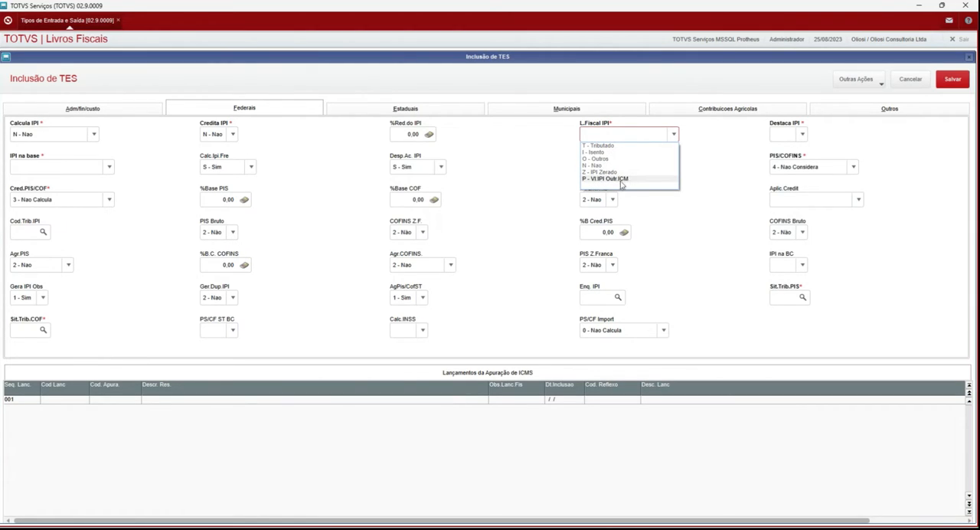
{"action": "left_click", "coordinate": [601, 166]}
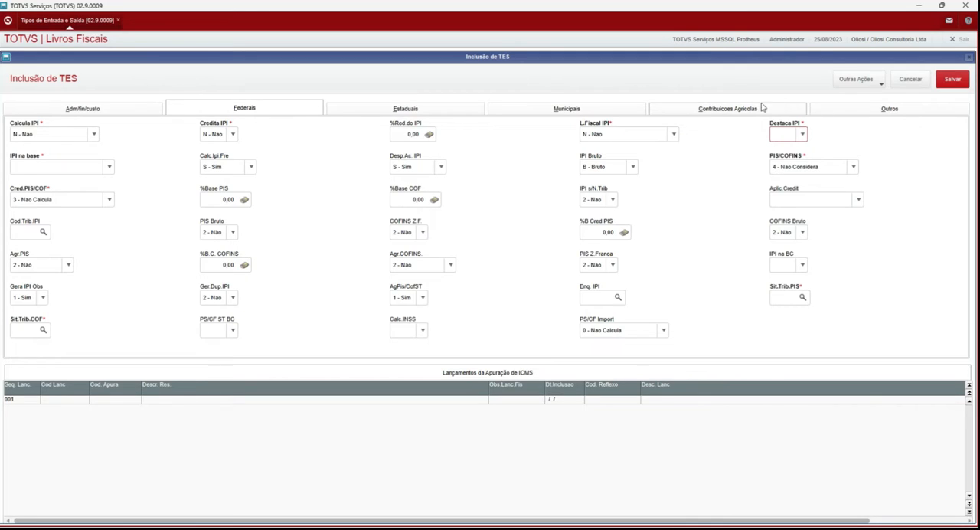
{"action": "left_click", "coordinate": [785, 134]}
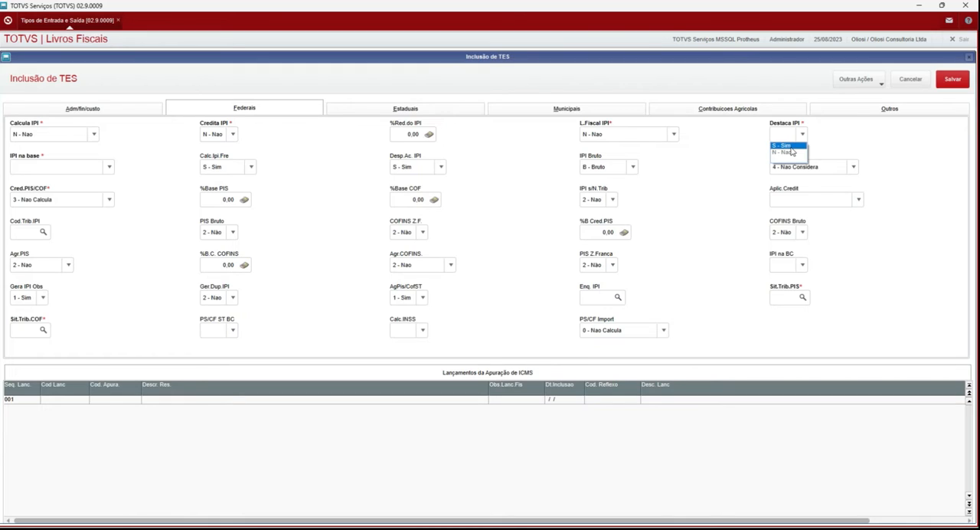
{"action": "left_click", "coordinate": [784, 151]}
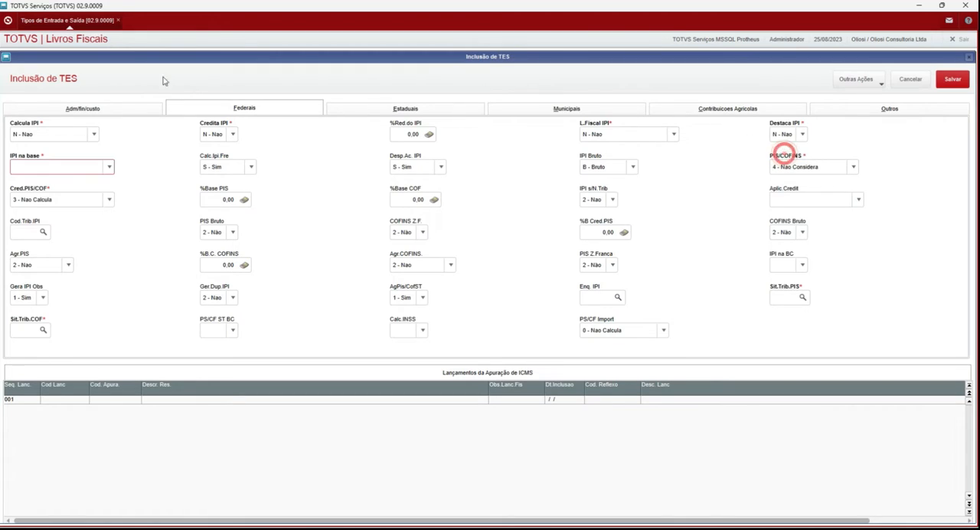
Step: Set IPI na base to N - Nao in the Federais section
{"action": "left_click", "coordinate": [47, 169]}
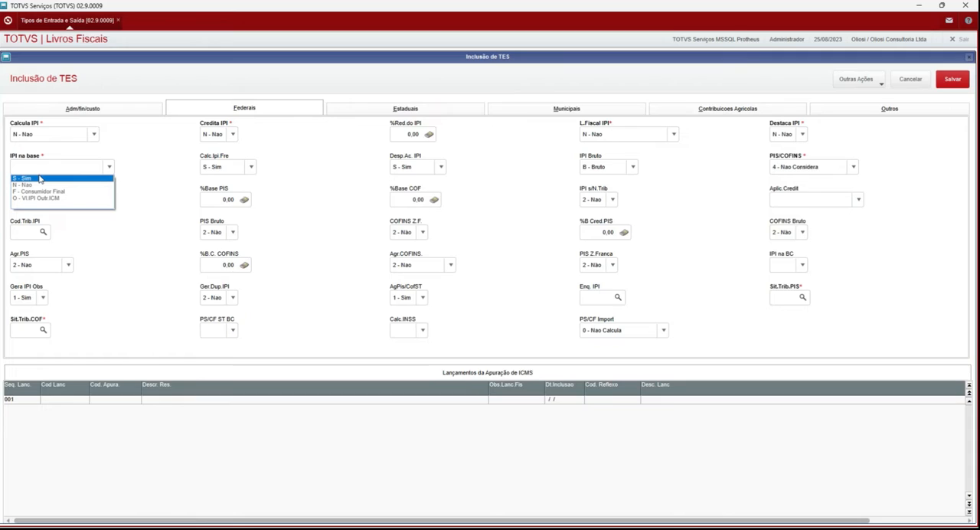
{"action": "left_click", "coordinate": [40, 178]}
{"action": "left_click", "coordinate": [39, 173]}
{"action": "left_click", "coordinate": [33, 169]}
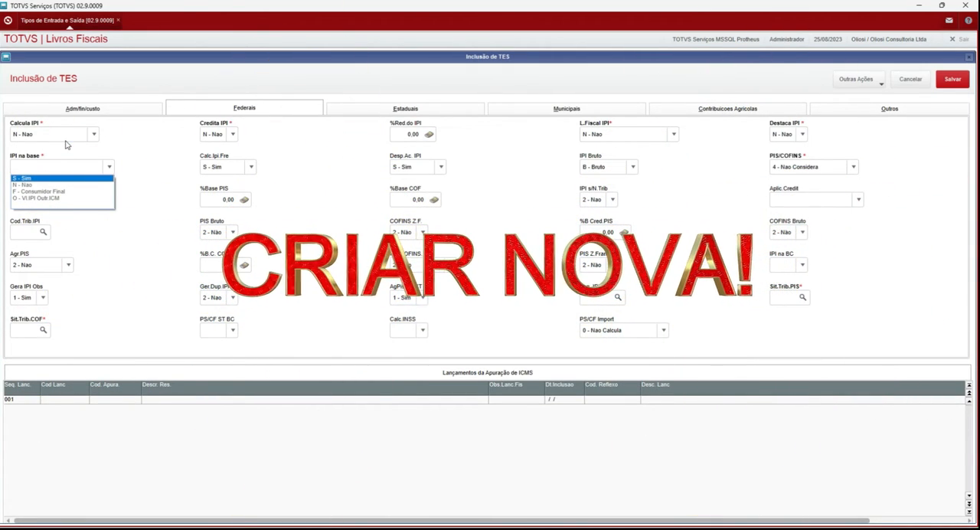
{"action": "left_click", "coordinate": [44, 187]}
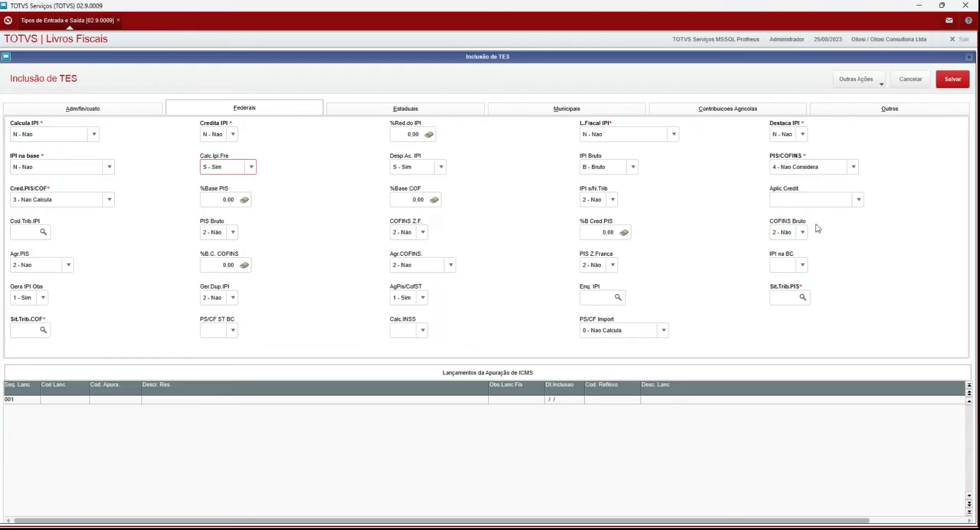
Step: Set PIS/COFINS to 3 - Ambos and Cred.PIS/COF to 1 - Credita
{"action": "left_click", "coordinate": [814, 168]}
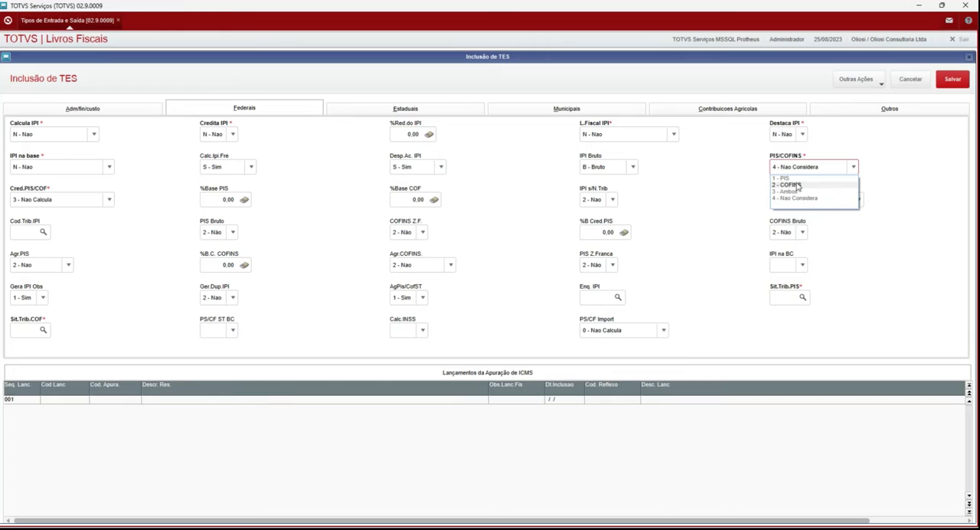
{"action": "left_click", "coordinate": [788, 191]}
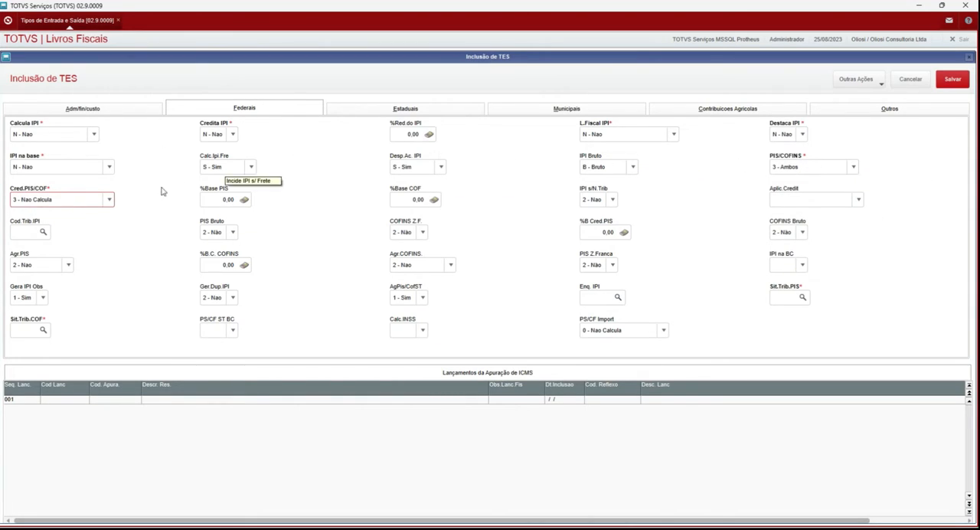
{"action": "left_click", "coordinate": [72, 198]}
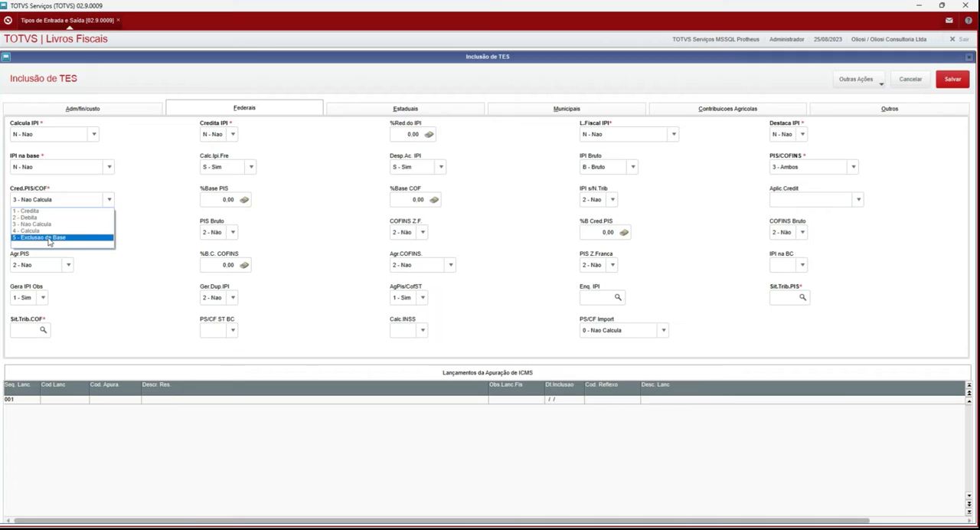
{"action": "left_click", "coordinate": [36, 209]}
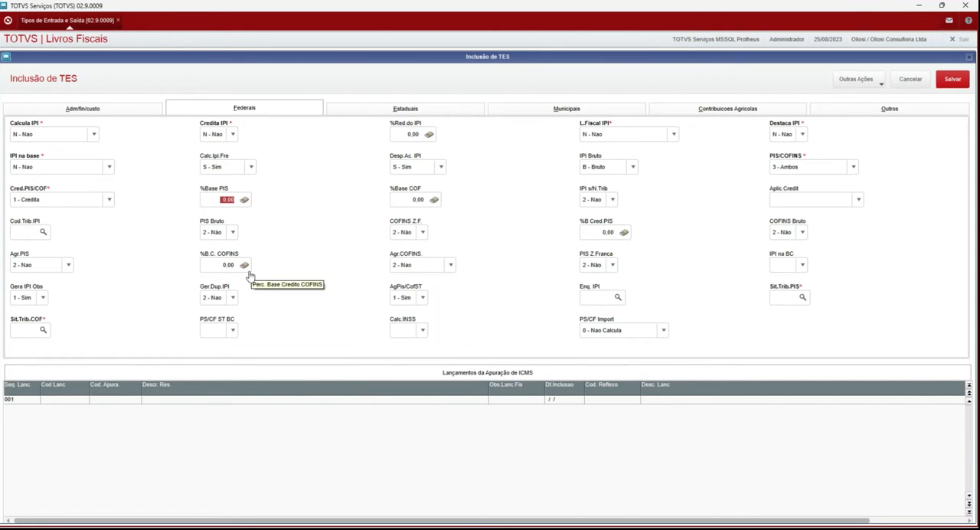
Step: Look through the inbound codes available for Cod.Trib.IPI without choosing one
{"action": "left_click", "coordinate": [35, 231]}
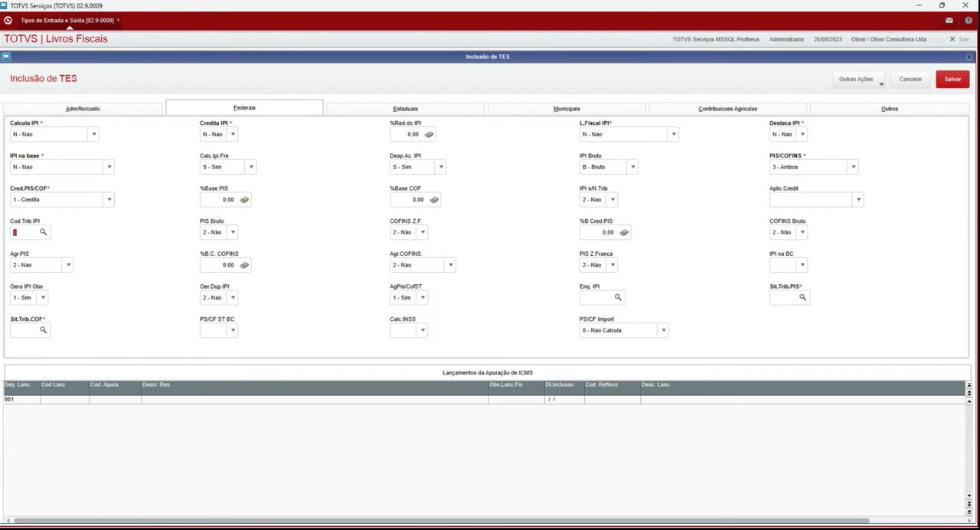
{"action": "left_click", "coordinate": [42, 232]}
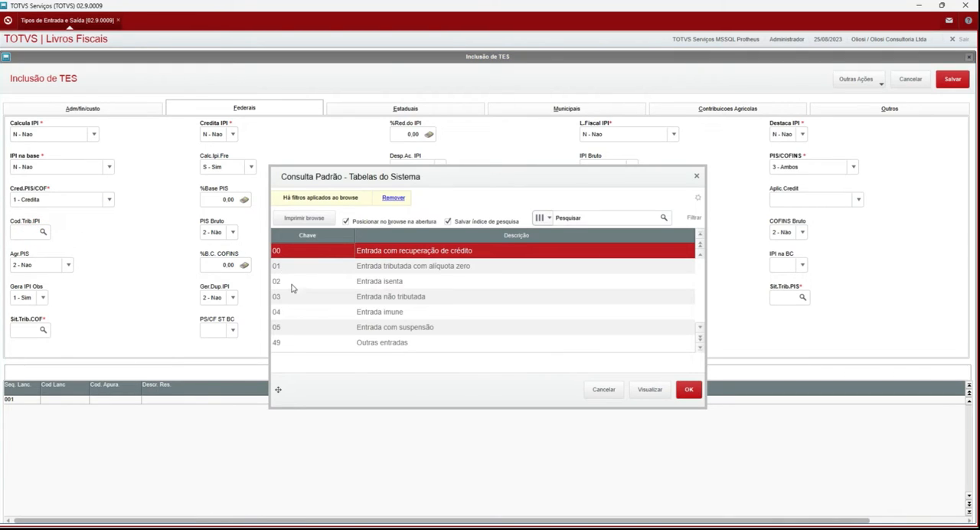
{"action": "left_click", "coordinate": [298, 284]}
{"action": "left_click", "coordinate": [307, 329]}
{"action": "left_click", "coordinate": [306, 342]}
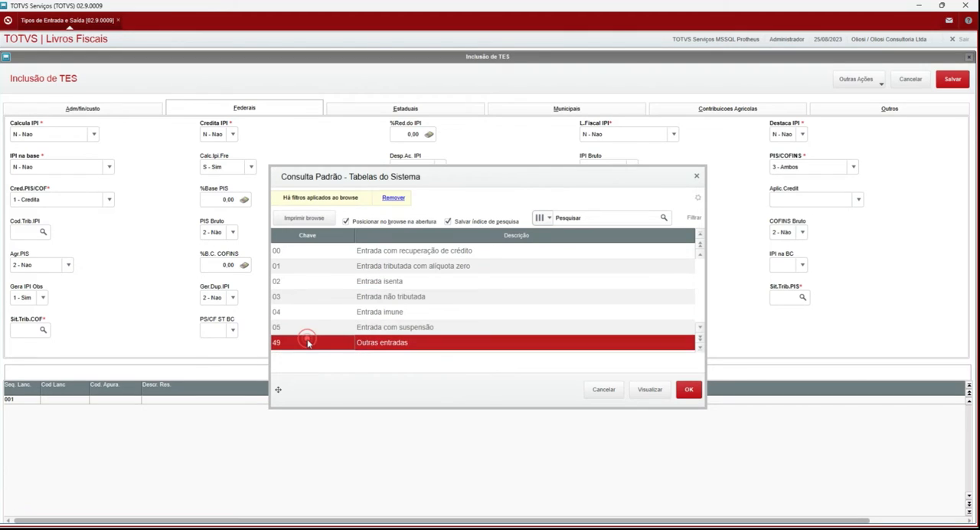
{"action": "left_click", "coordinate": [603, 391]}
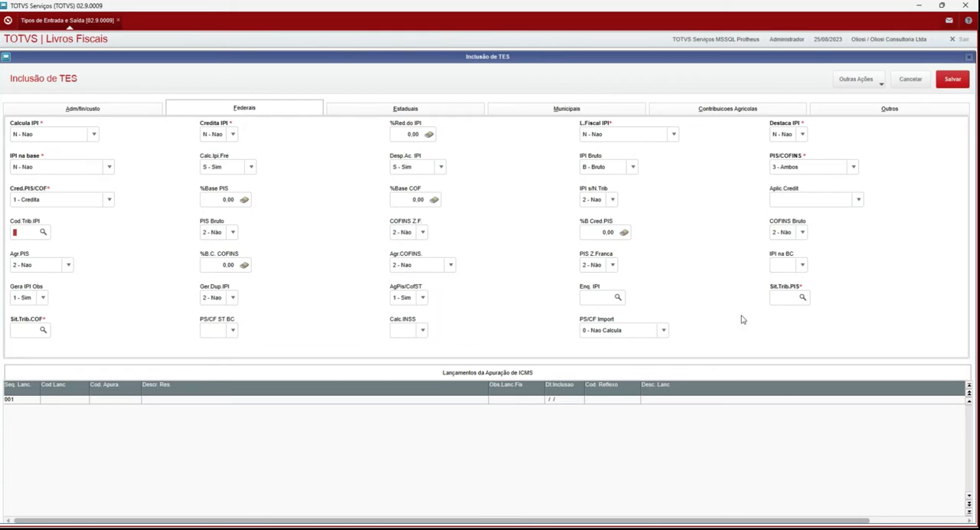
Step: Look up the tax situation codes for Sit.Trib.PIS and choose code 50
{"action": "left_click", "coordinate": [802, 299]}
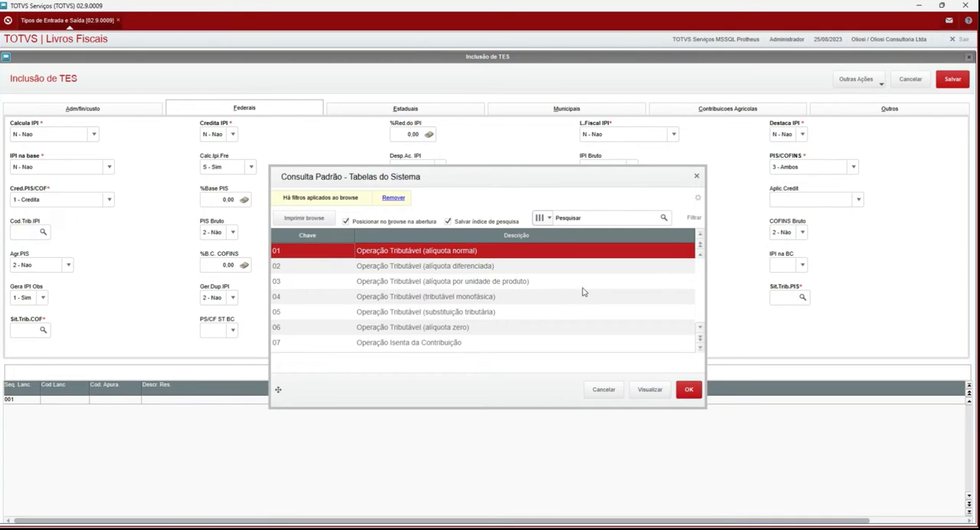
{"action": "left_click", "coordinate": [376, 267]}
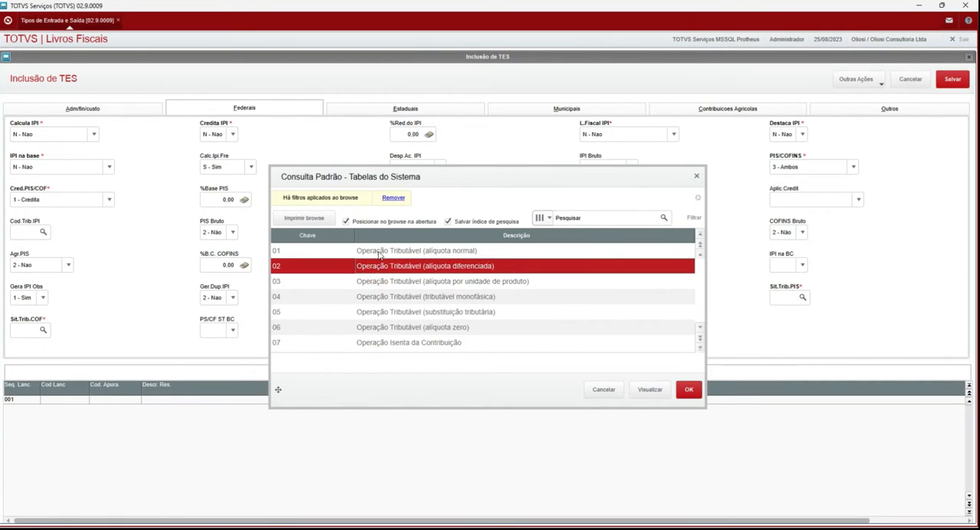
{"action": "left_click", "coordinate": [378, 253]}
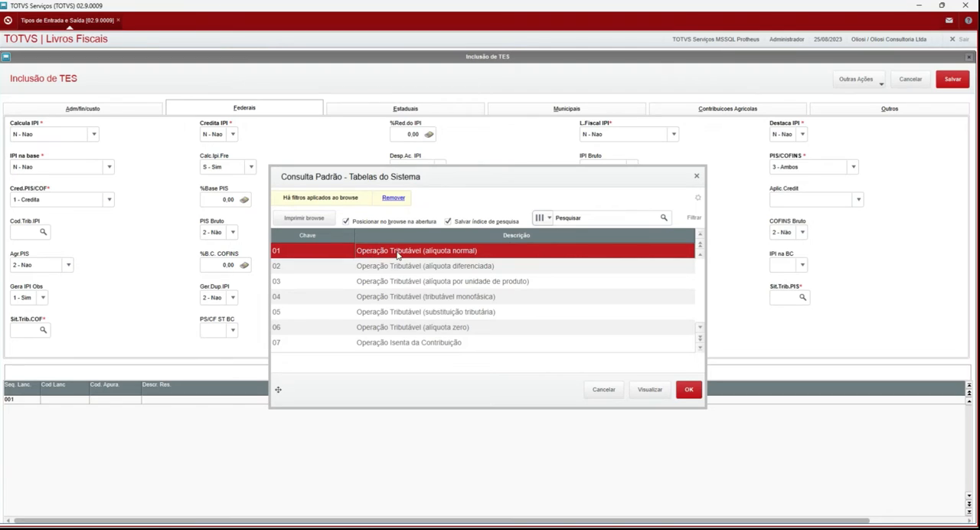
{"action": "key", "text": "Down"}
{"action": "key", "text": "Down"}
{"action": "key", "text": "Down"}
{"action": "key", "text": "Down"}
{"action": "key", "text": "Down"}
{"action": "key", "text": "Down"}
{"action": "key", "text": "Down"}
{"action": "key", "text": "Down"}
{"action": "key", "text": "Down"}
{"action": "key", "text": "Down"}
{"action": "key", "text": "Down"}
{"action": "key", "text": "Down"}
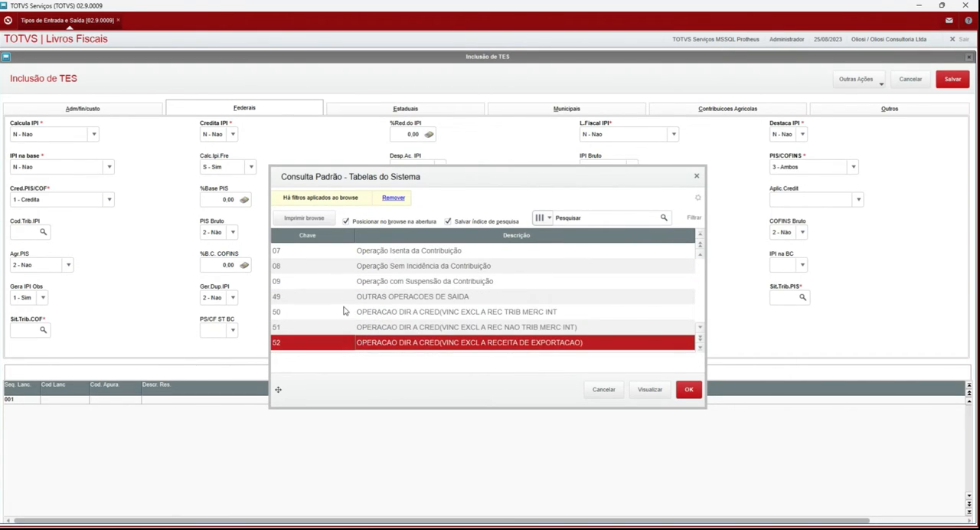
{"action": "left_click", "coordinate": [343, 310]}
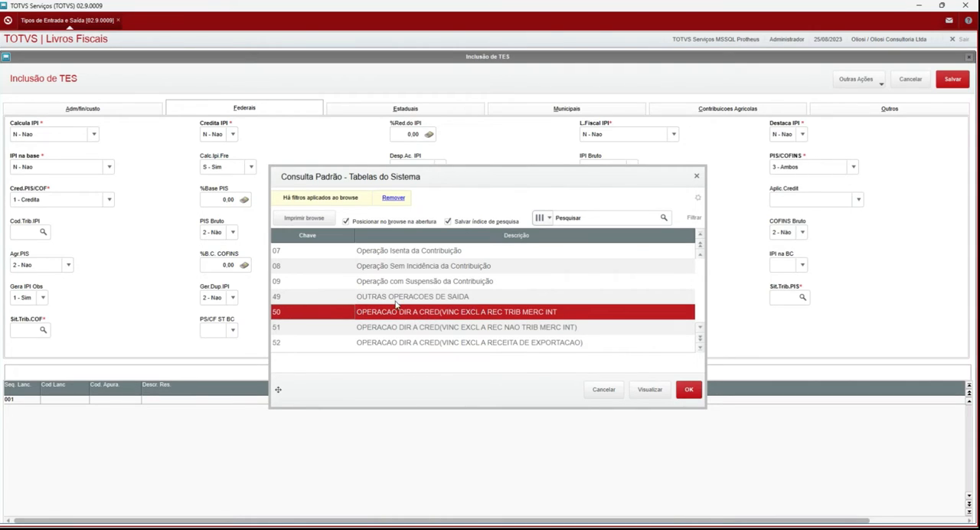
{"action": "left_click", "coordinate": [688, 390]}
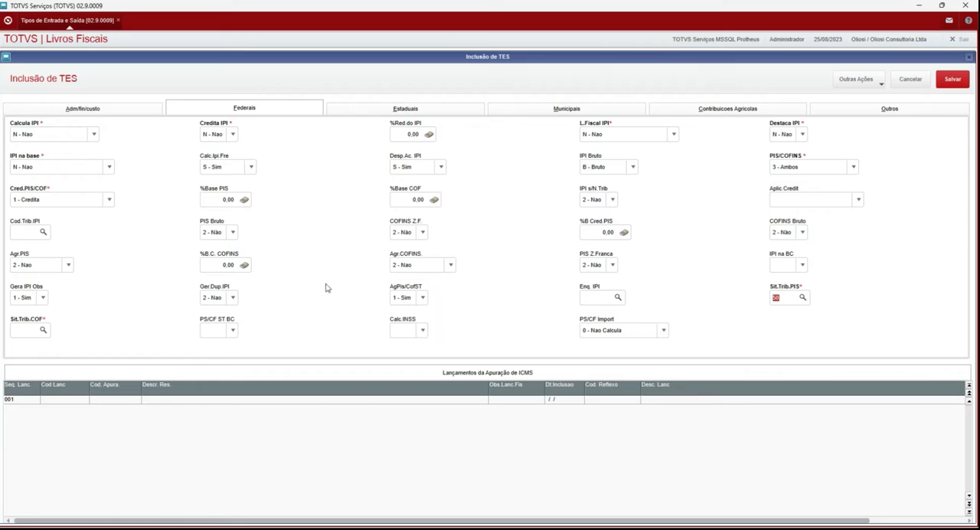
Step: Fill in Sit.Trib.COF with code 50
{"action": "left_click", "coordinate": [26, 324]}
{"action": "type", "text": "50"}
{"action": "key", "text": "Tab"}
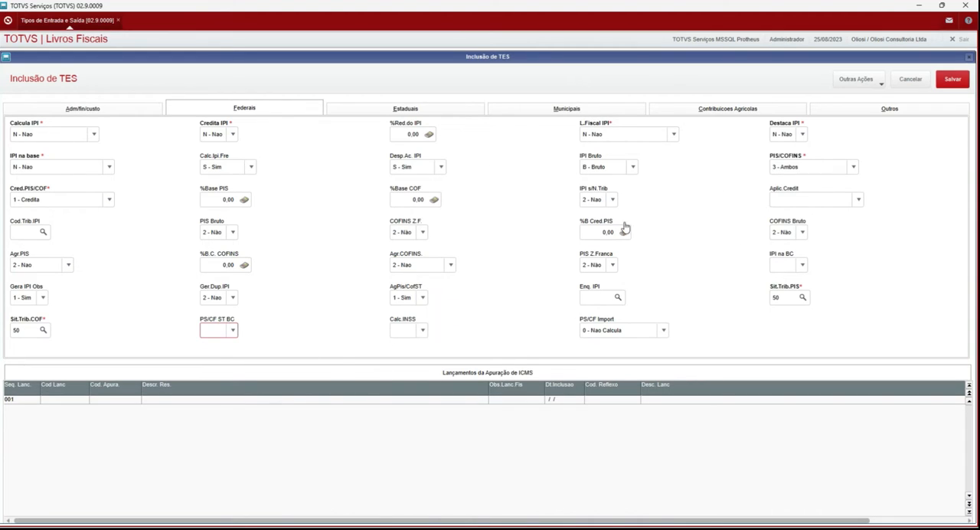
Step: In the Estaduais section, leave Calc.Cr.Prs. blank and set Calcula ICMS to S - Sim
{"action": "left_click", "coordinate": [406, 111]}
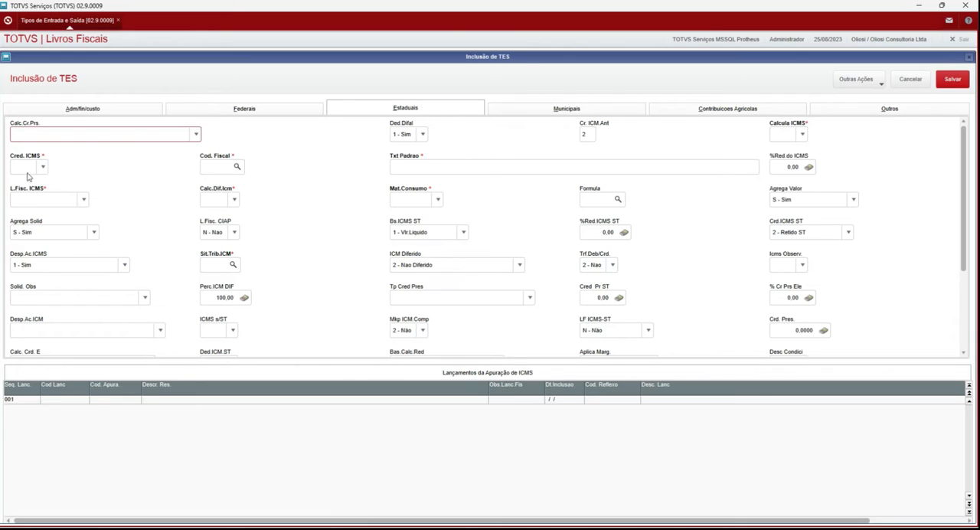
{"action": "left_click", "coordinate": [81, 134]}
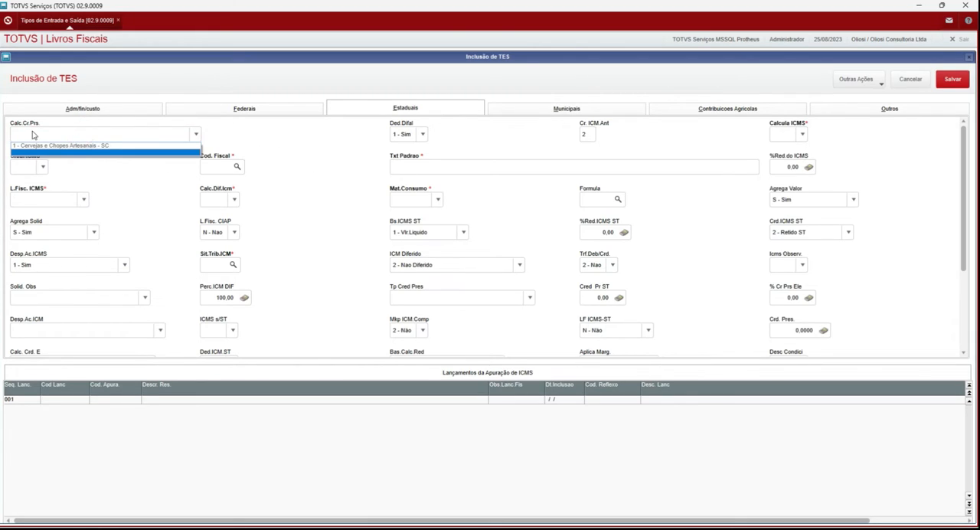
{"action": "left_click", "coordinate": [109, 133]}
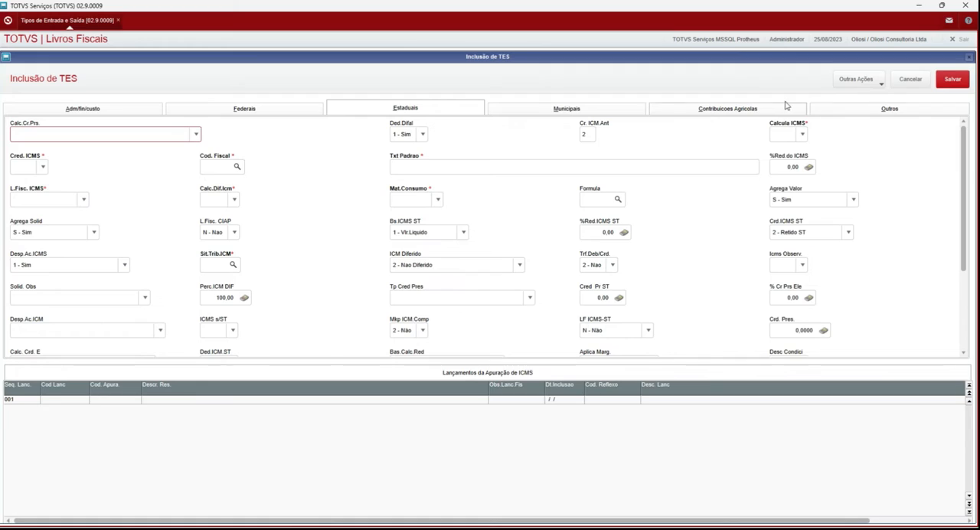
{"action": "left_click", "coordinate": [802, 137]}
{"action": "left_click", "coordinate": [792, 145]}
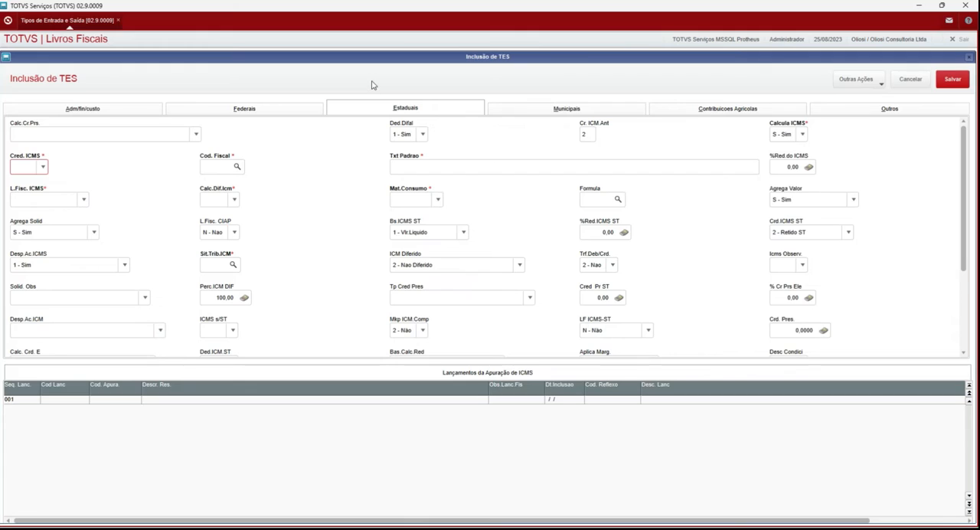
Step: Set Cred. ICMS to S - Sim in the Estaduais section
{"action": "left_click", "coordinate": [258, 105]}
{"action": "left_click", "coordinate": [364, 113]}
{"action": "left_click", "coordinate": [43, 165]}
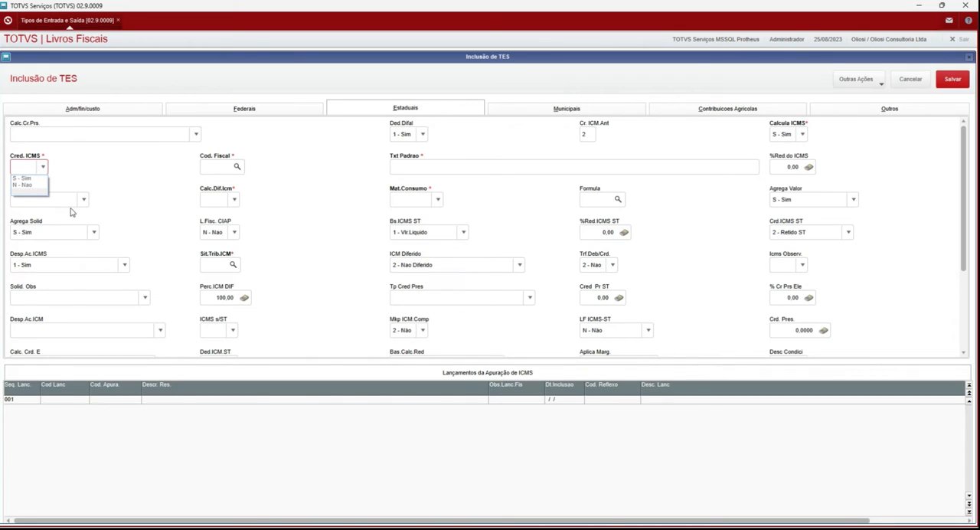
{"action": "left_click", "coordinate": [23, 179]}
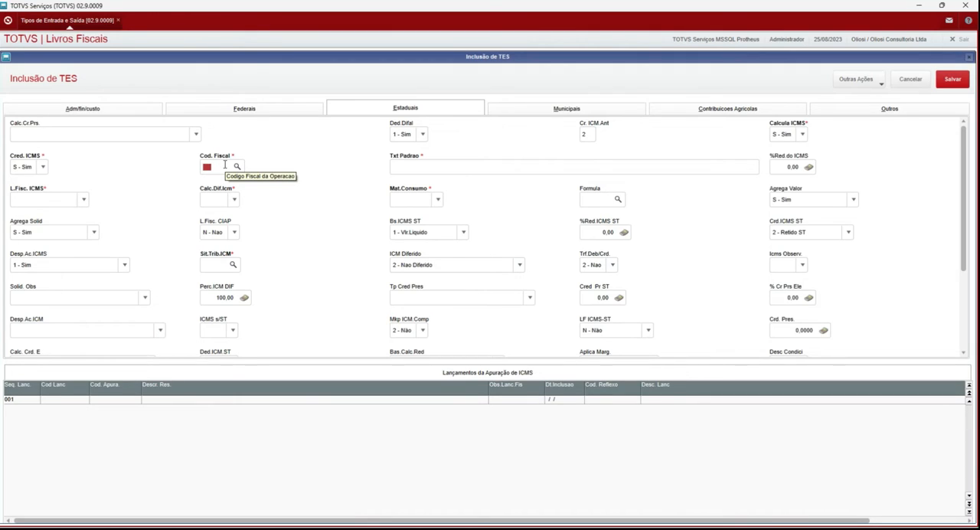
Step: Fill in Cod. Fiscal with 1102
{"action": "type", "text": "1102"}
{"action": "key", "text": "Tab"}
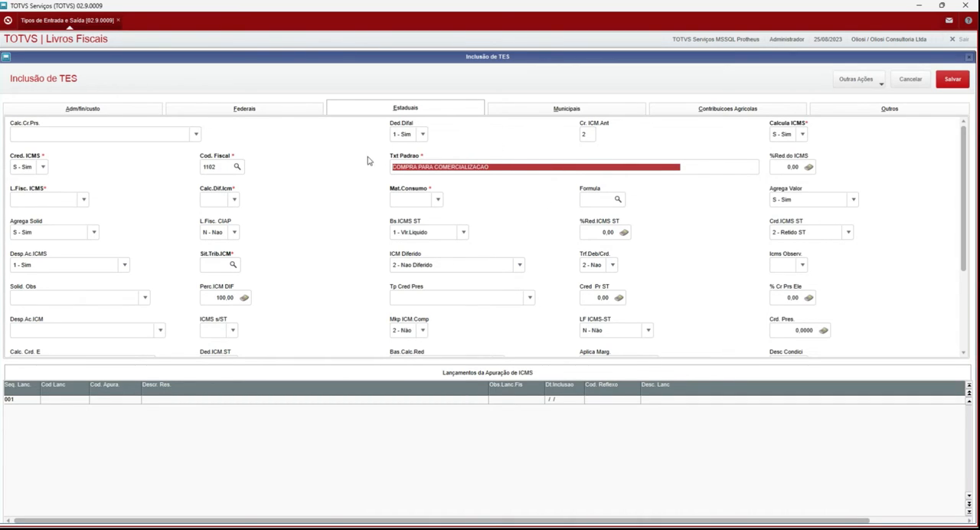
Step: Compare the Txt Padrao text in Estaduais with the Finalidade text in the Adm/fin/custo section
{"action": "left_click", "coordinate": [442, 167]}
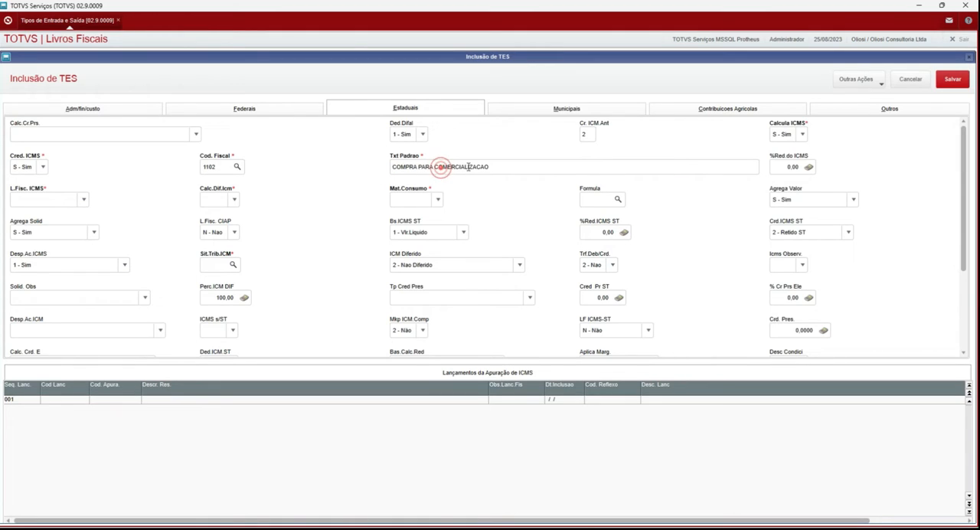
{"action": "triple_click", "coordinate": [494, 167]}
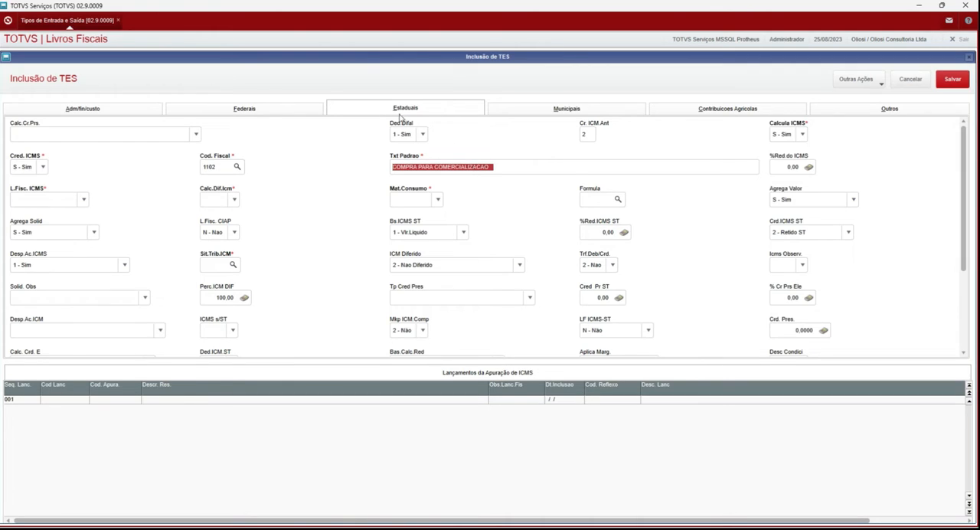
{"action": "left_click", "coordinate": [147, 106]}
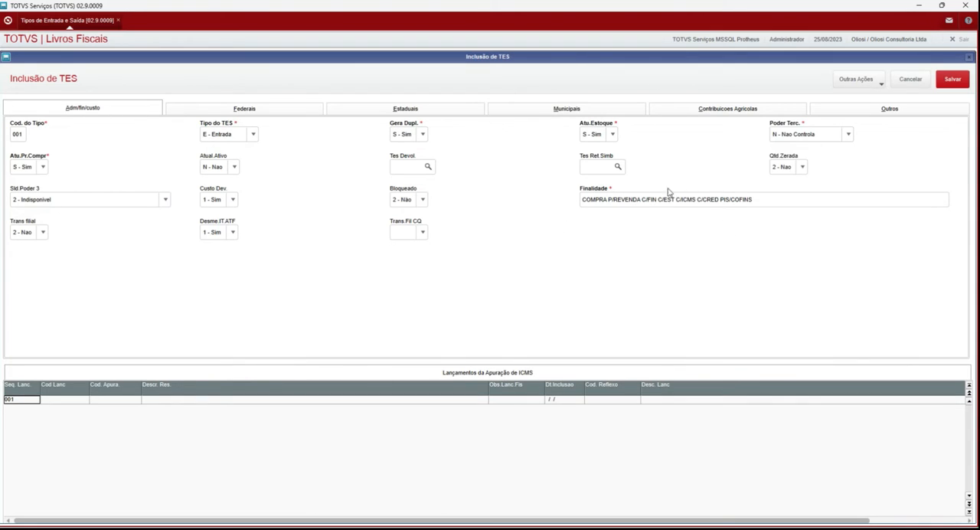
{"action": "left_click", "coordinate": [762, 200]}
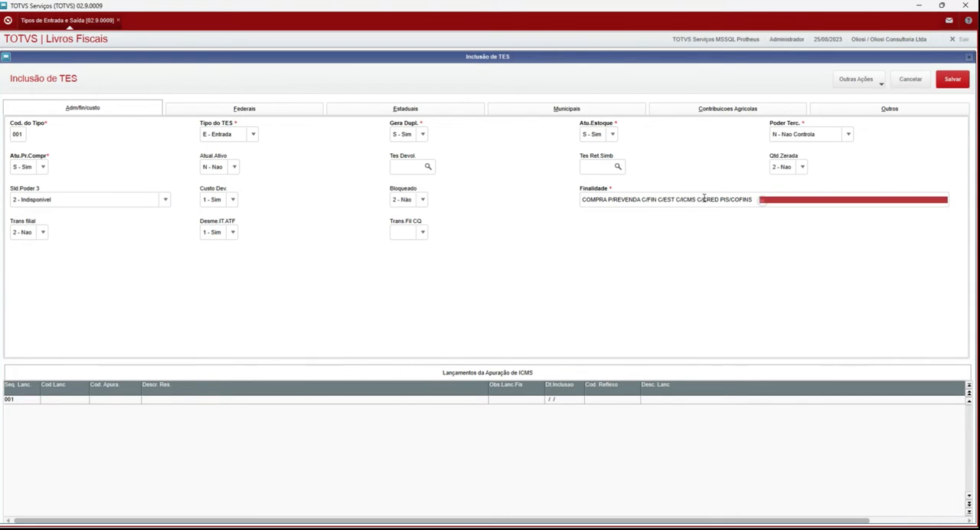
{"action": "left_click", "coordinate": [586, 252]}
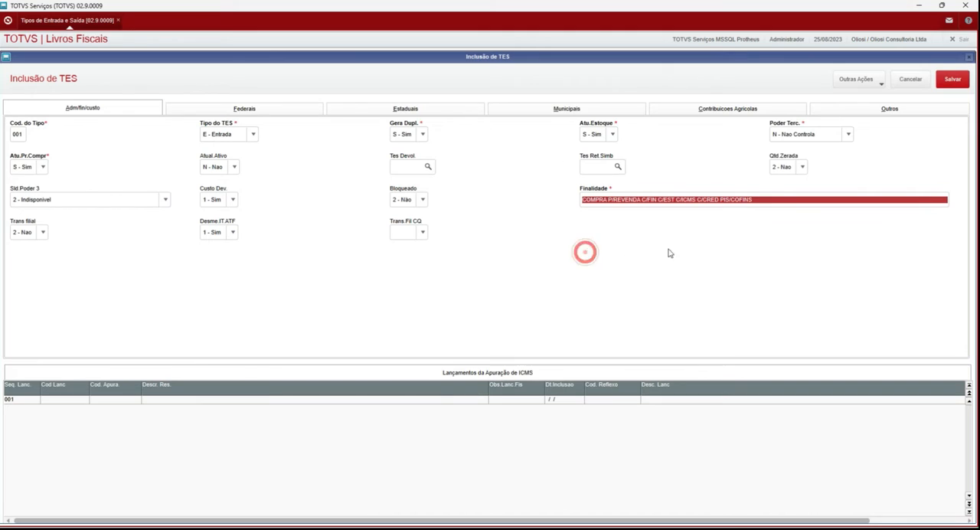
{"action": "left_click", "coordinate": [354, 109]}
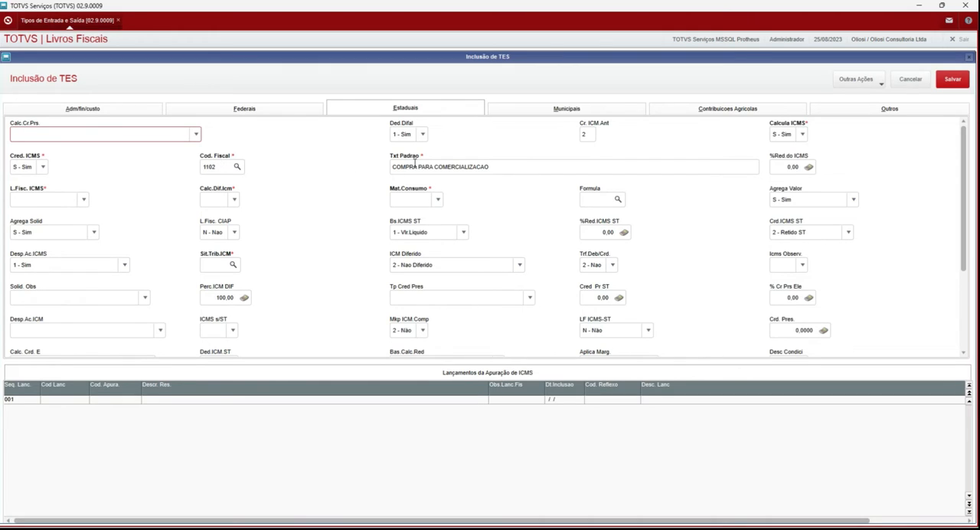
{"action": "left_click", "coordinate": [438, 170]}
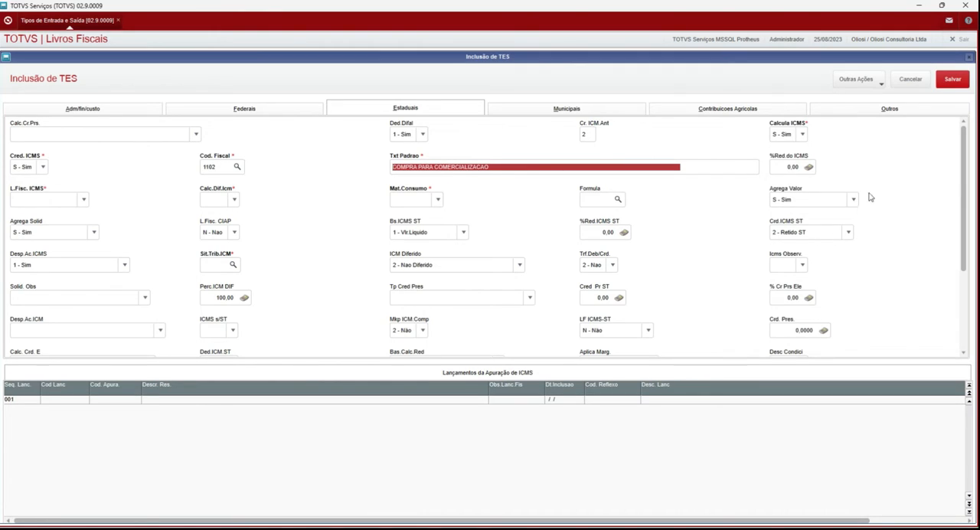
Step: Set L.Fisc. ICMS to T - Tributado
{"action": "left_click", "coordinate": [784, 167]}
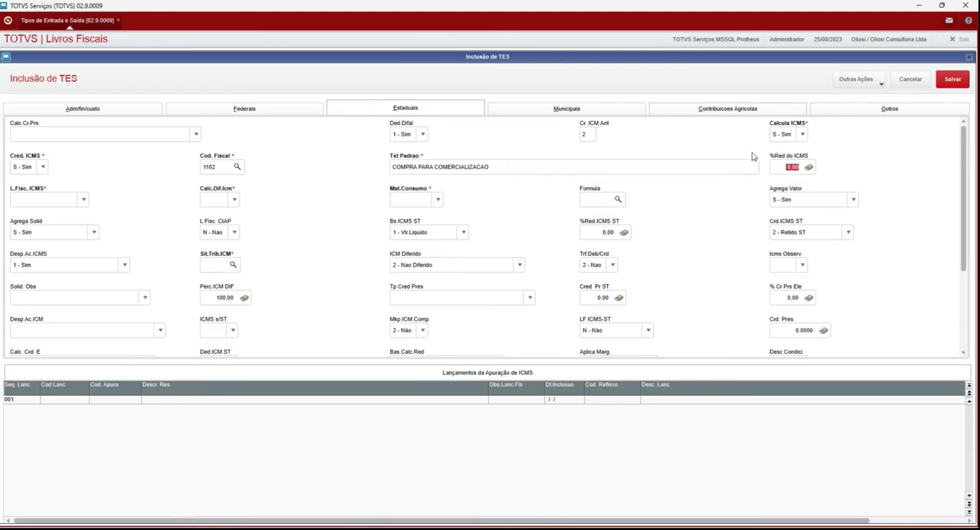
{"action": "left_click", "coordinate": [33, 201]}
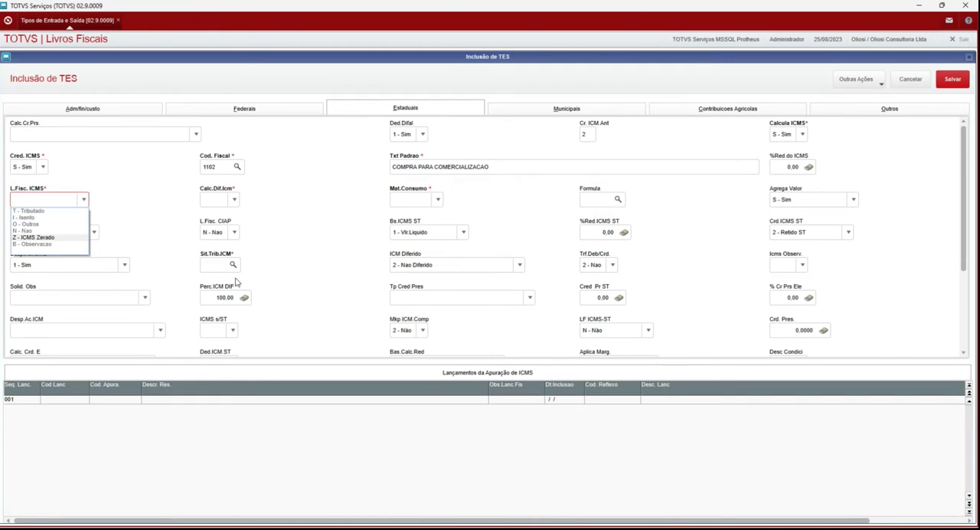
{"action": "left_click", "coordinate": [48, 211]}
Step: Look up the ICMS tax situations for Sit.Trib.ICM and select 90 - Outras
{"action": "left_click", "coordinate": [208, 264]}
{"action": "left_click", "coordinate": [233, 264]}
{"action": "left_click", "coordinate": [302, 271]}
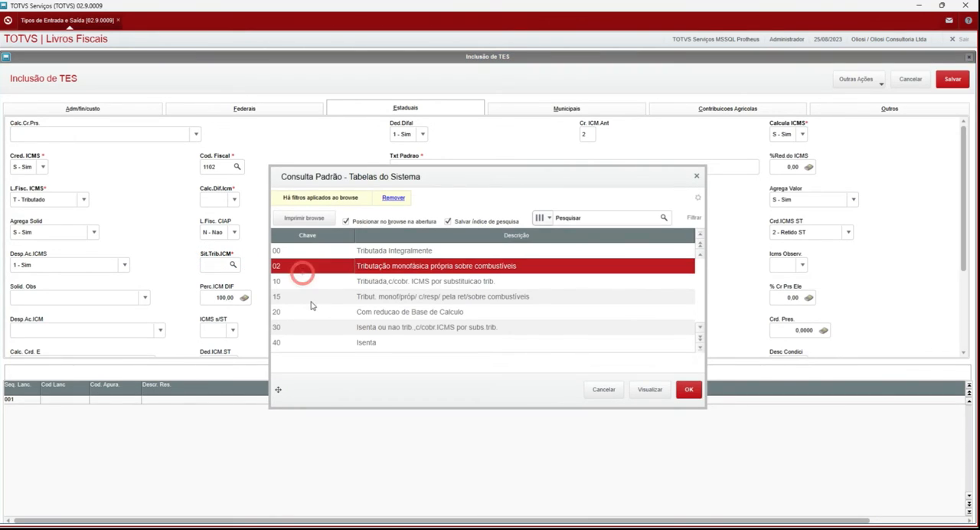
{"action": "key", "text": "Down"}
{"action": "key", "text": "Down"}
{"action": "key", "text": "Down"}
{"action": "key", "text": "Down"}
{"action": "key", "text": "Down"}
{"action": "key", "text": "Down"}
{"action": "key", "text": "Down"}
{"action": "key", "text": "Down"}
{"action": "key", "text": "Down"}
{"action": "key", "text": "Down"}
{"action": "key", "text": "Down"}
{"action": "key", "text": "Down"}
{"action": "key", "text": "Down"}
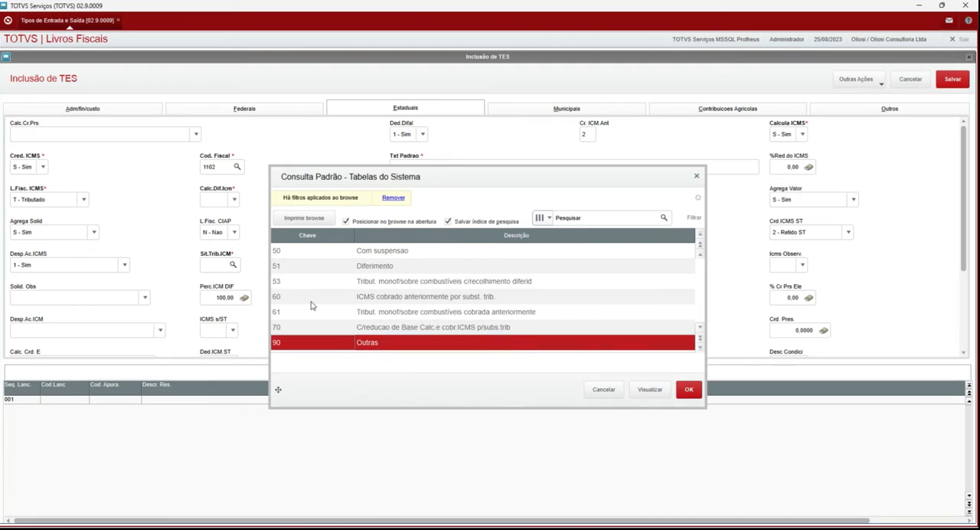
{"action": "left_click", "coordinate": [319, 341]}
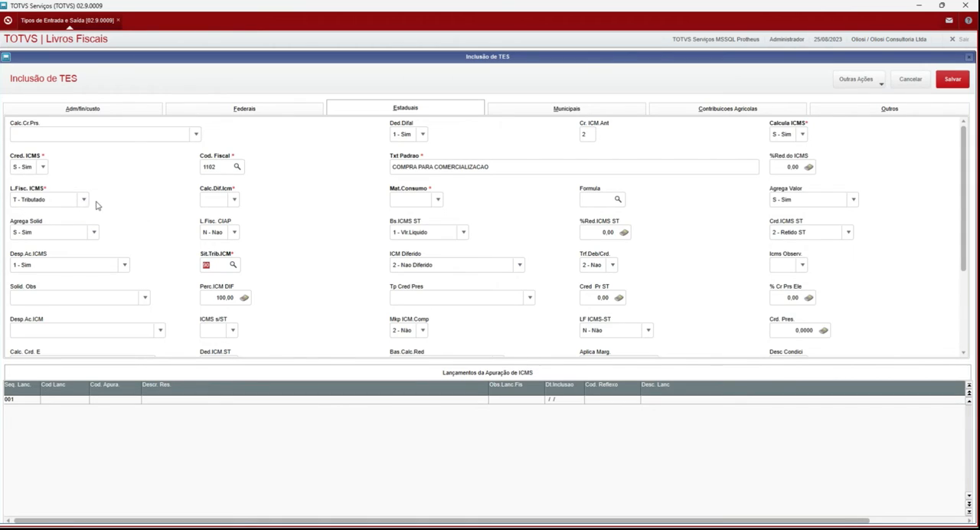
Step: Set Sit.Trib.ICM to 00 - Tributada Integralmente from the system table lookup
{"action": "left_click", "coordinate": [234, 266]}
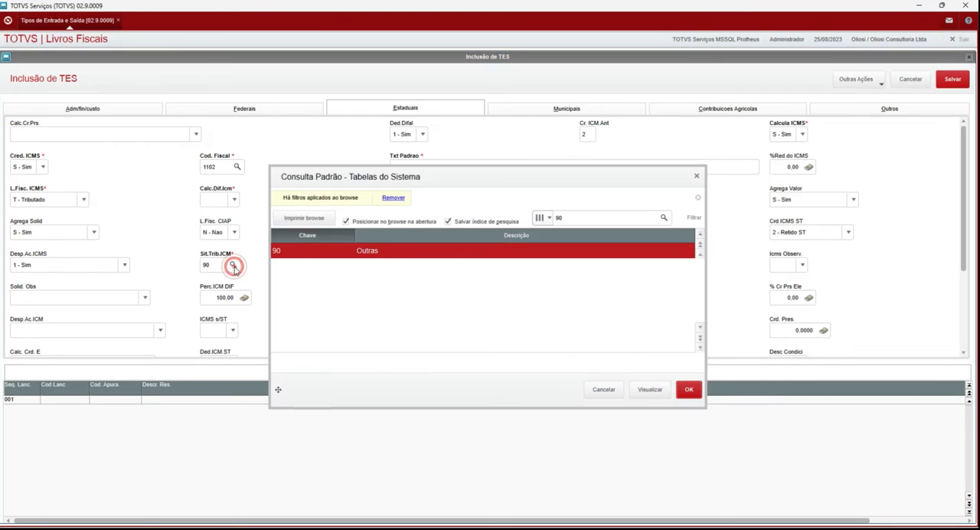
{"action": "scroll", "coordinate": [306, 257], "scroll_direction": "up", "scroll_amount": 5}
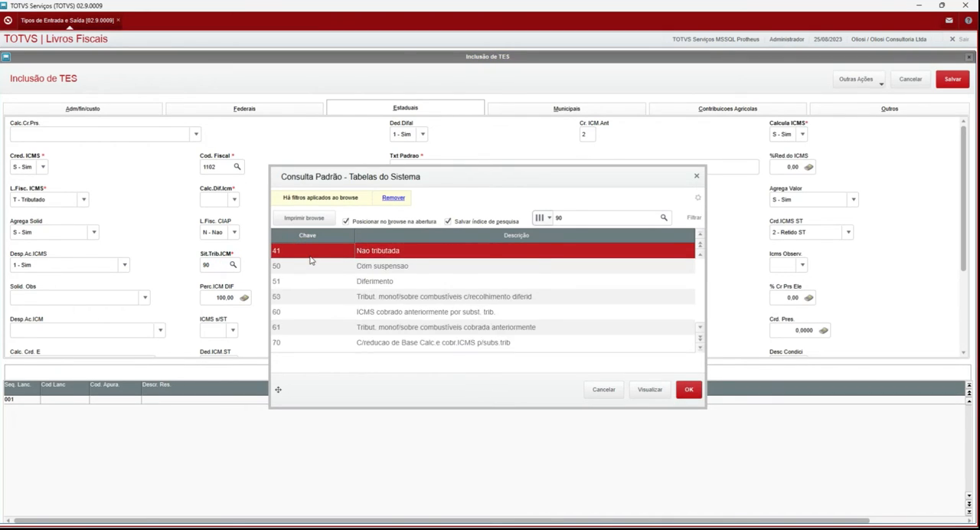
{"action": "scroll", "coordinate": [310, 261], "scroll_direction": "up", "scroll_amount": 1}
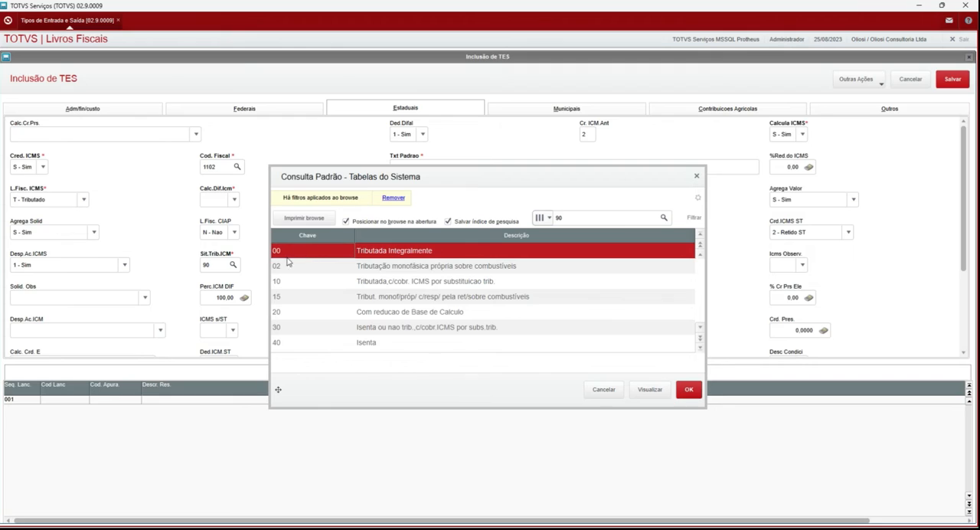
{"action": "left_click", "coordinate": [693, 395]}
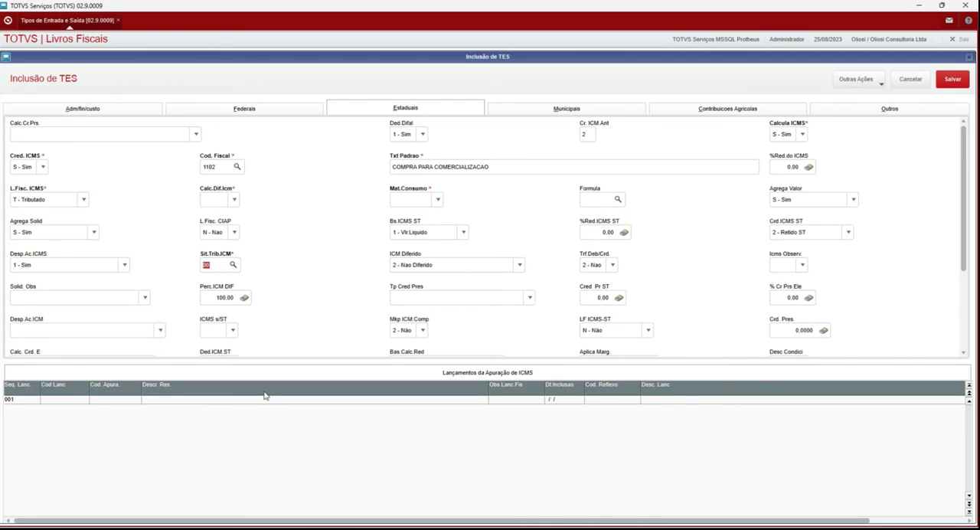
Step: Set Calc.Dif.Icm to N - Nao and Mat.Consumo to N - Não in the Estaduais section
{"action": "left_click", "coordinate": [233, 201]}
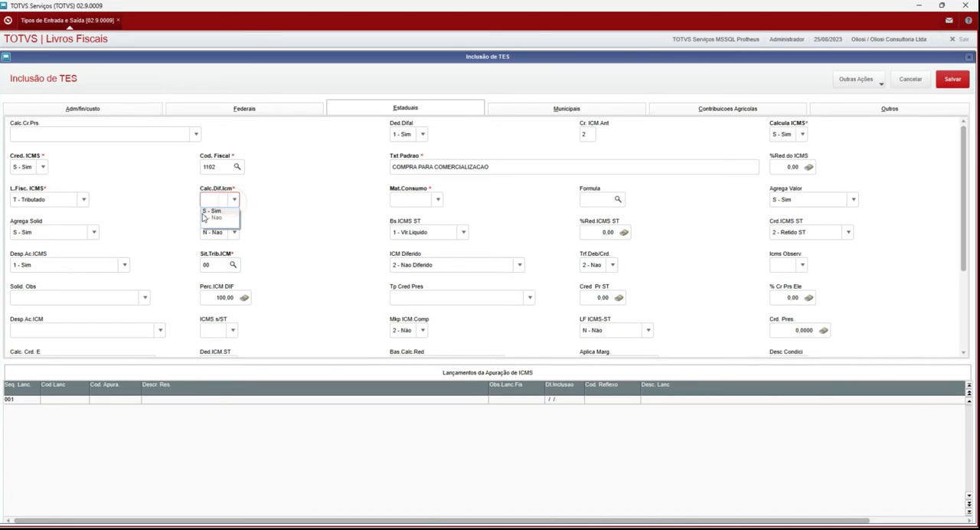
{"action": "left_click", "coordinate": [203, 217]}
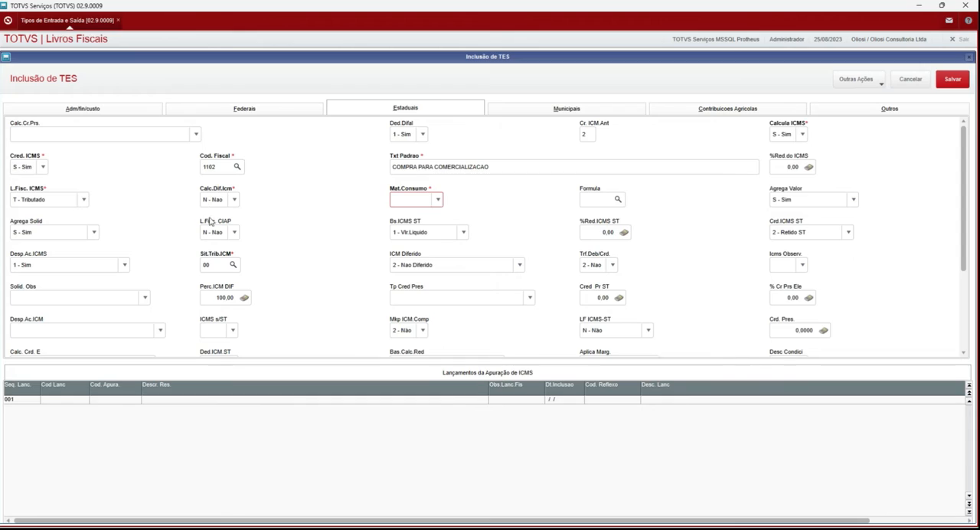
{"action": "left_click", "coordinate": [421, 199]}
{"action": "left_click", "coordinate": [404, 211]}
{"action": "left_click", "coordinate": [437, 199]}
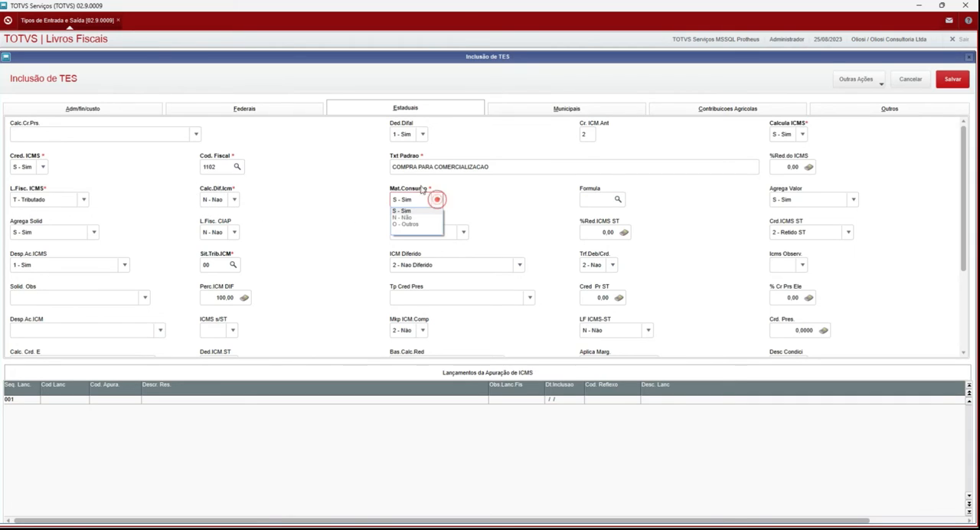
{"action": "left_click", "coordinate": [402, 217]}
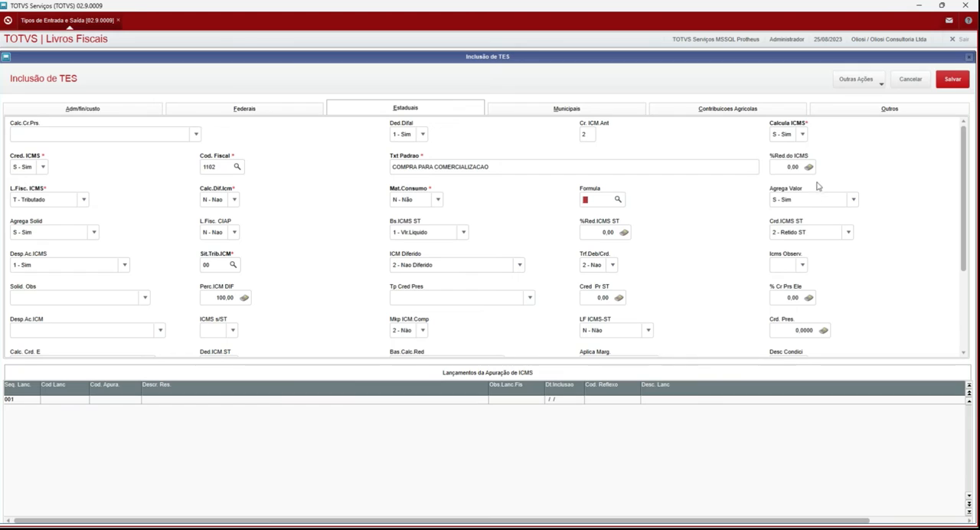
Step: Examine the Agrega Valor options and read through the field's help text, leaving S - Sim selected
{"action": "left_click", "coordinate": [796, 197]}
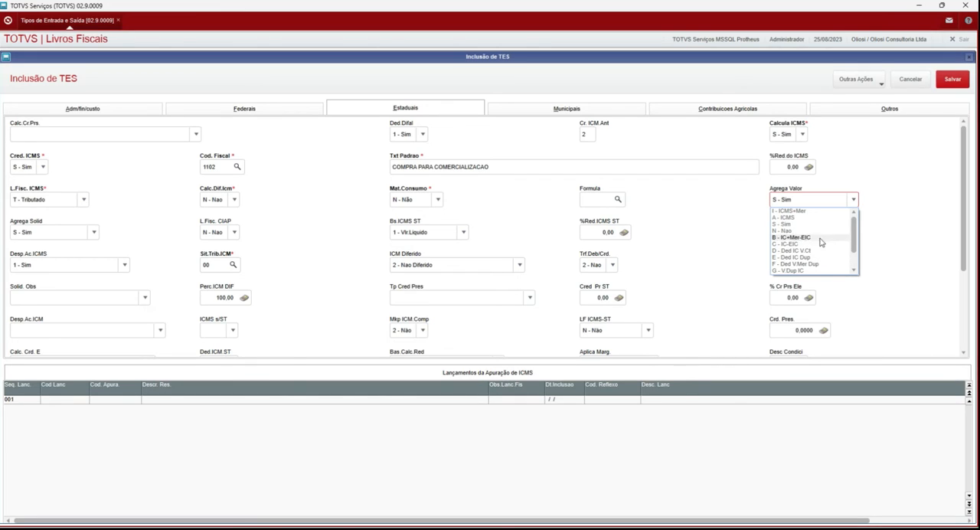
{"action": "left_click", "coordinate": [807, 201]}
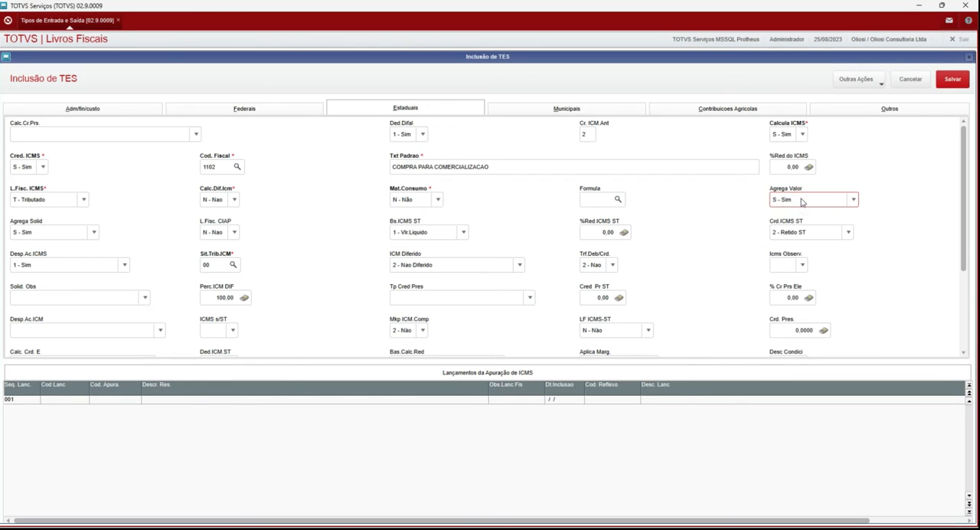
{"action": "mouse_move", "coordinate": [801, 201]}
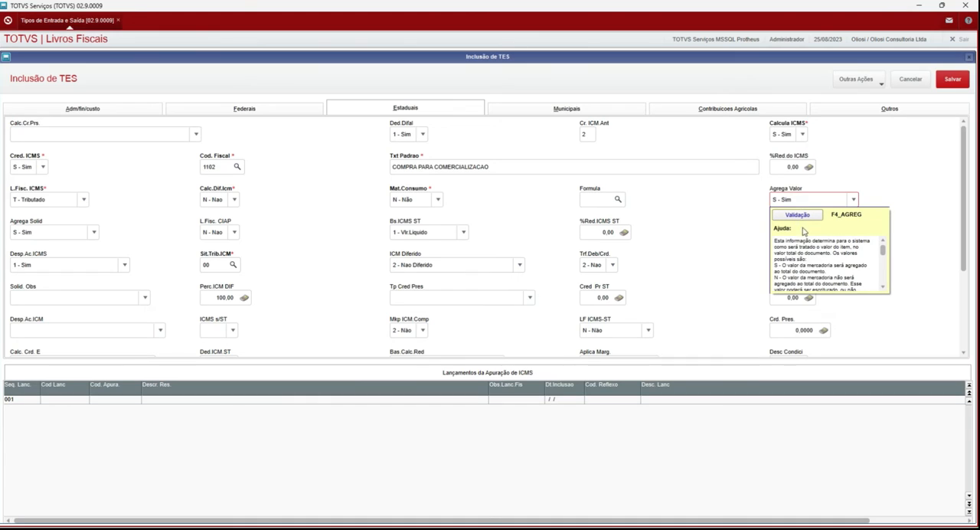
{"action": "scroll", "coordinate": [805, 249], "scroll_direction": "down", "scroll_amount": 3}
{"action": "scroll", "coordinate": [805, 250], "scroll_direction": "down", "scroll_amount": 5}
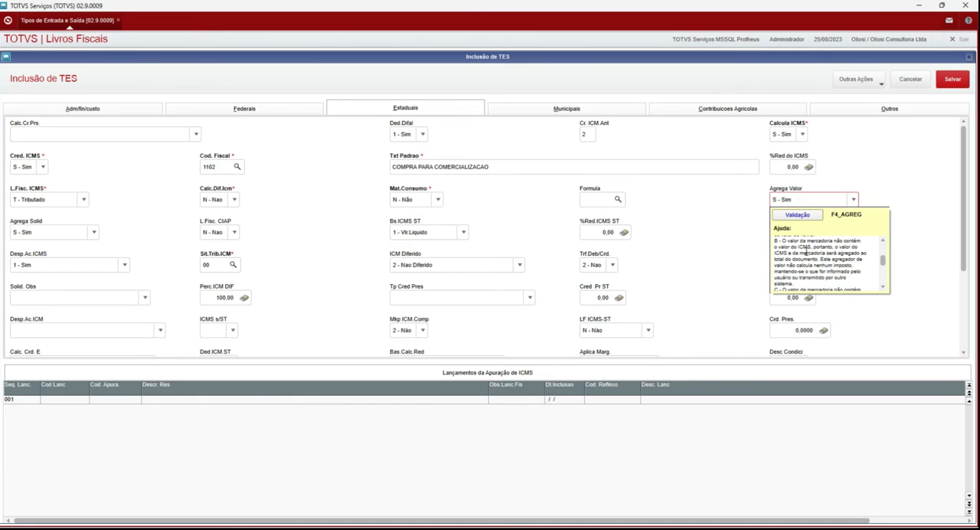
{"action": "scroll", "coordinate": [805, 251], "scroll_direction": "down", "scroll_amount": 2}
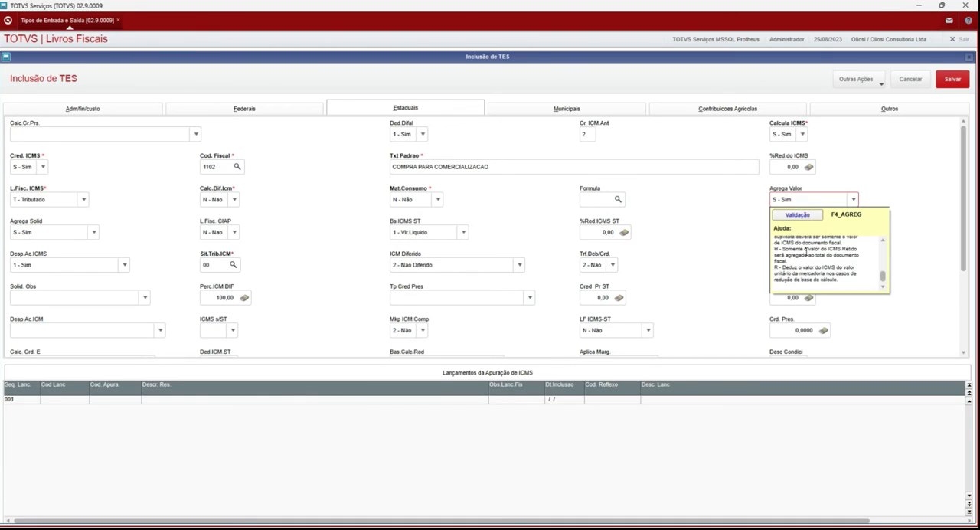
{"action": "scroll", "coordinate": [806, 251], "scroll_direction": "up", "scroll_amount": 3}
{"action": "left_click", "coordinate": [729, 246]}
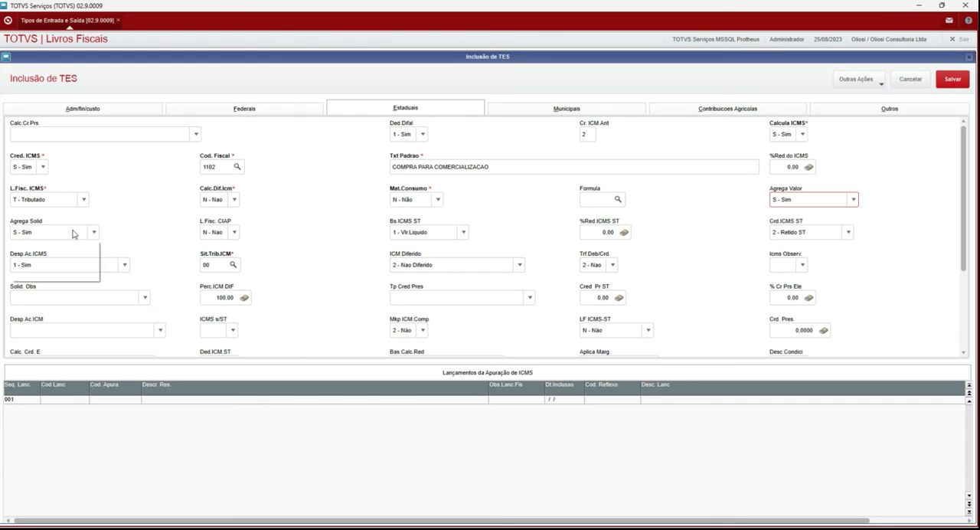
Step: Check the Agrega Solid options, keeping S - Sim, and review Sit.Trib.ICM and the remaining Estaduais fields
{"action": "left_click", "coordinate": [73, 232]}
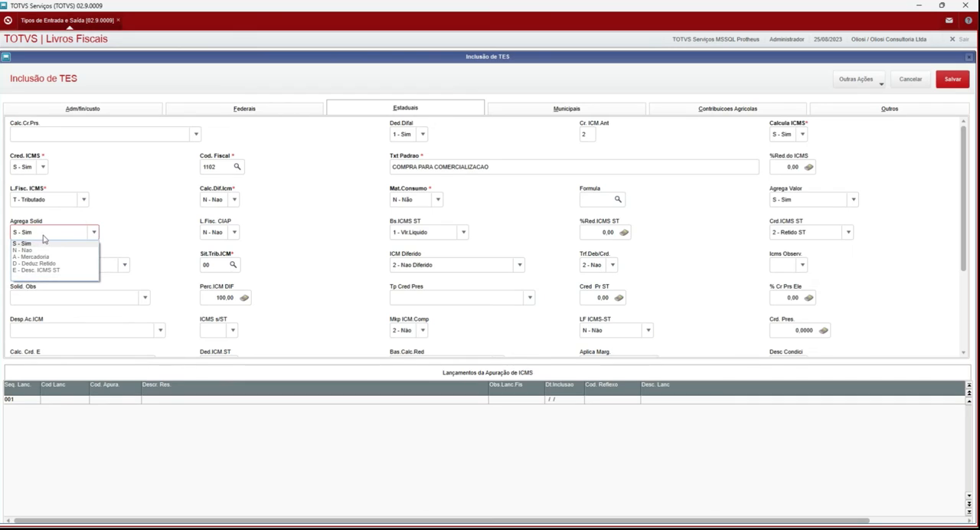
{"action": "left_click", "coordinate": [38, 242]}
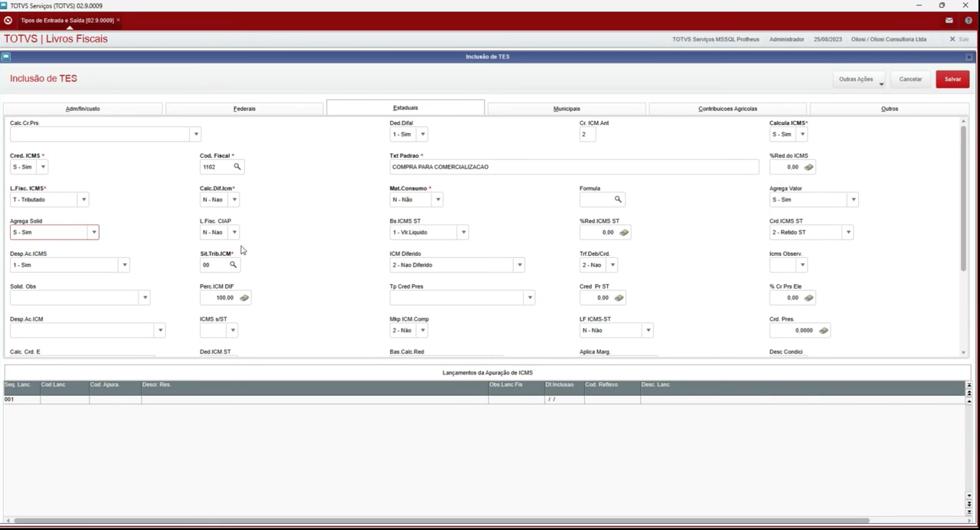
{"action": "left_click", "coordinate": [217, 261]}
{"action": "left_click_drag", "start_coordinate": [217, 261], "coordinate": [184, 261]}
{"action": "scroll", "coordinate": [427, 297], "scroll_direction": "down", "scroll_amount": 3}
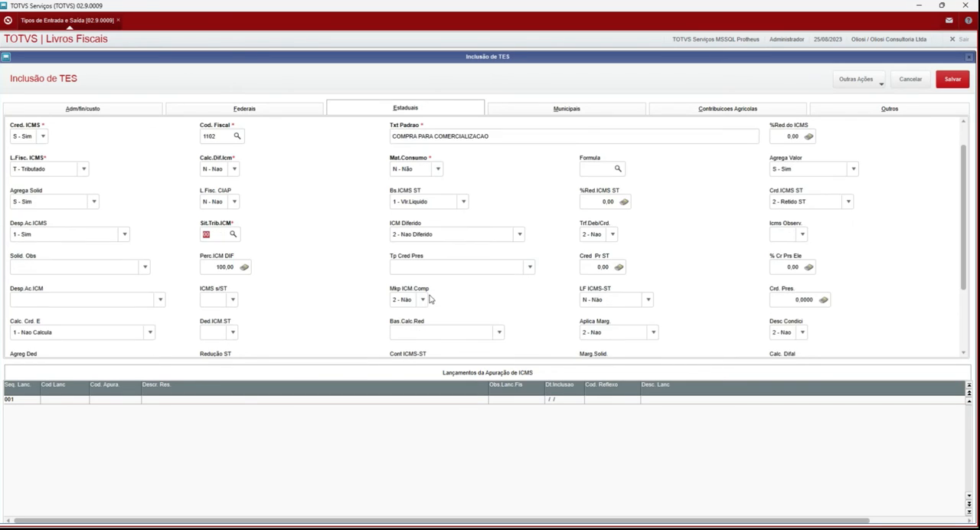
{"action": "scroll", "coordinate": [430, 300], "scroll_direction": "up", "scroll_amount": 3}
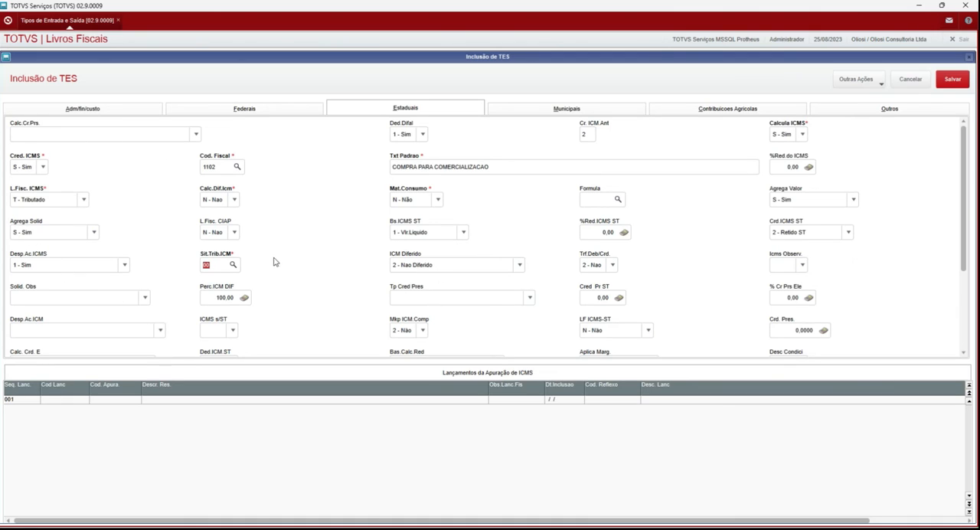
Step: Review the ISS fields and L.Fiscal ISS options in Municipais, and recheck the Federais and Estaduais settings
{"action": "left_click", "coordinate": [564, 111]}
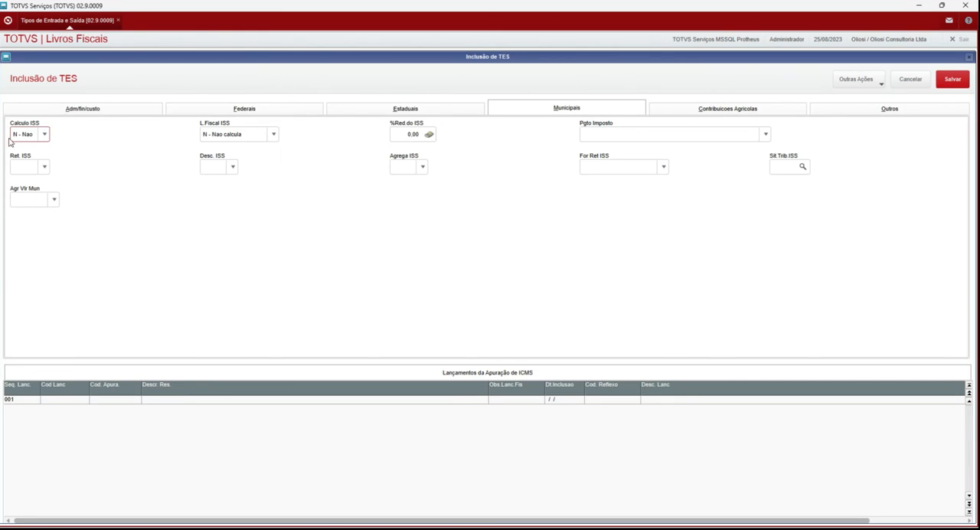
{"action": "left_click", "coordinate": [247, 134]}
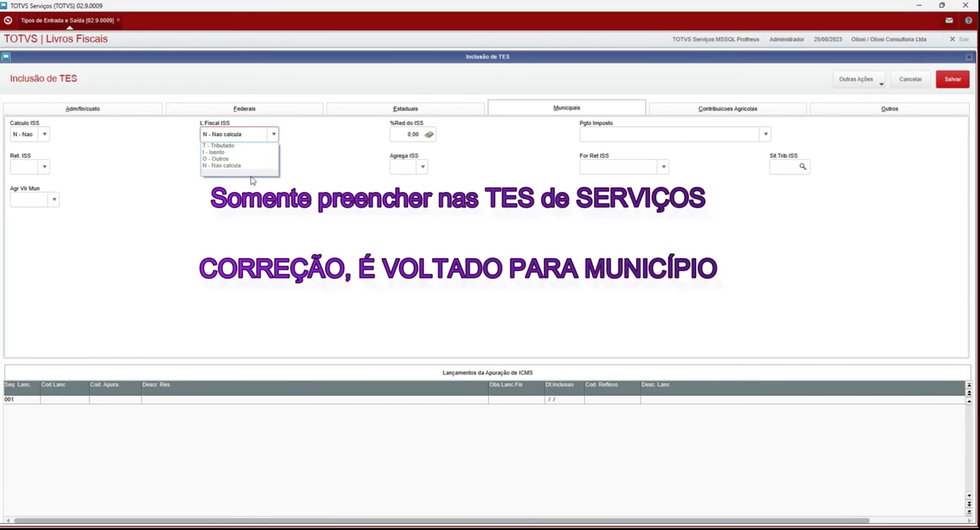
{"action": "left_click", "coordinate": [309, 212]}
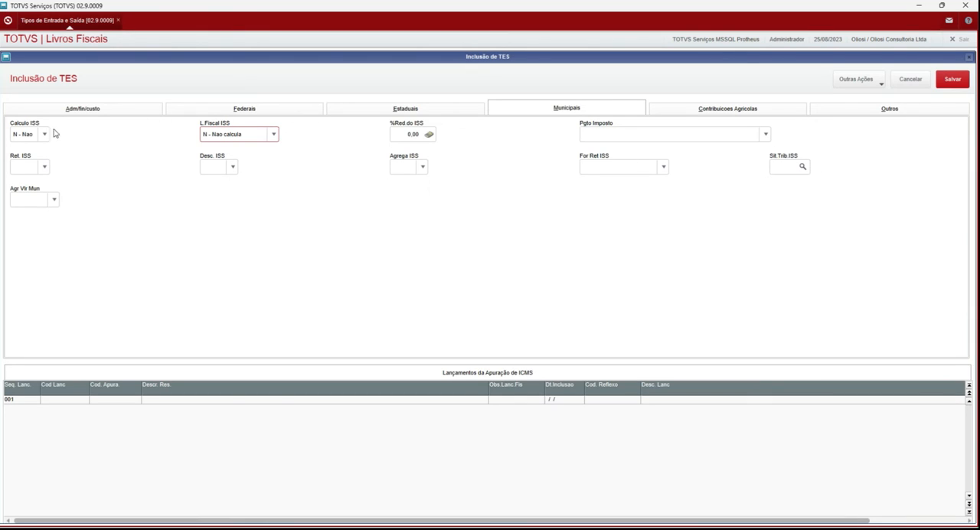
{"action": "left_click", "coordinate": [16, 134]}
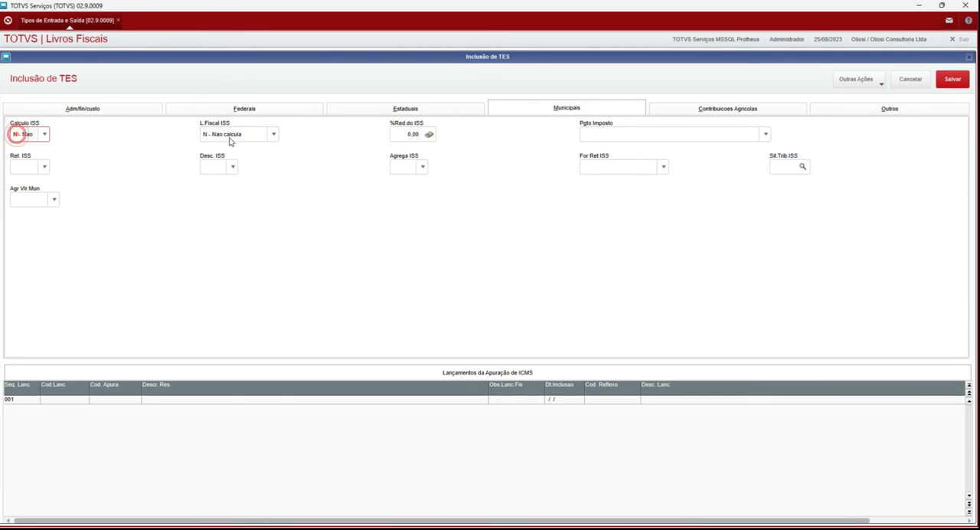
{"action": "left_click", "coordinate": [231, 137]}
{"action": "left_click", "coordinate": [789, 163]}
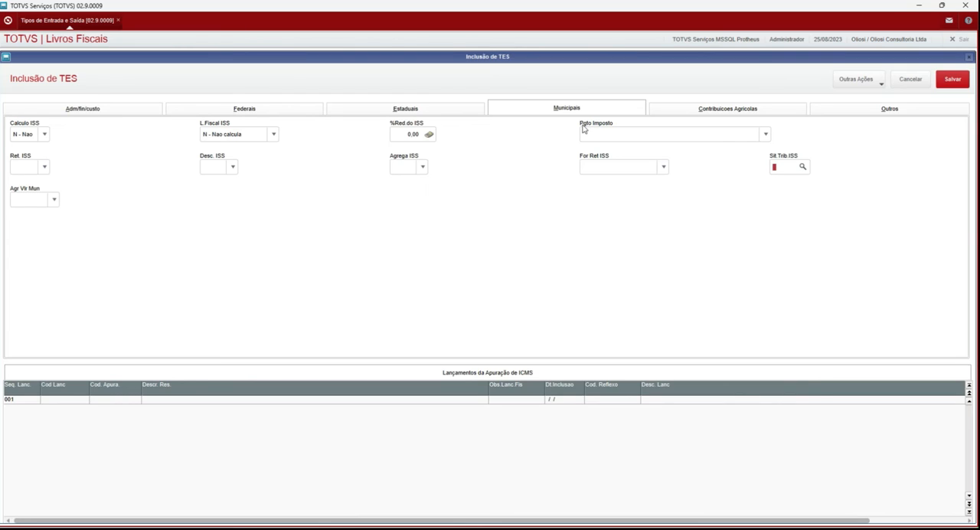
{"action": "left_click", "coordinate": [318, 110]}
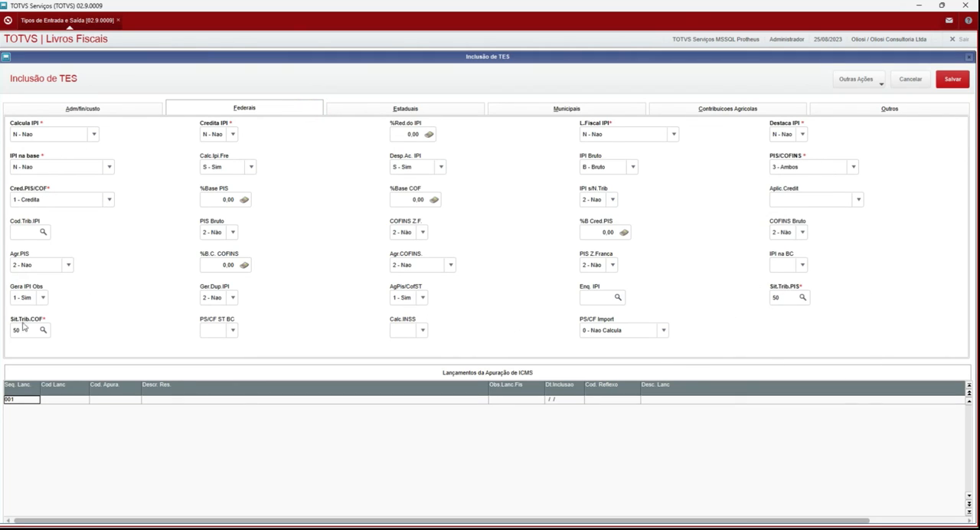
{"action": "left_click", "coordinate": [403, 108]}
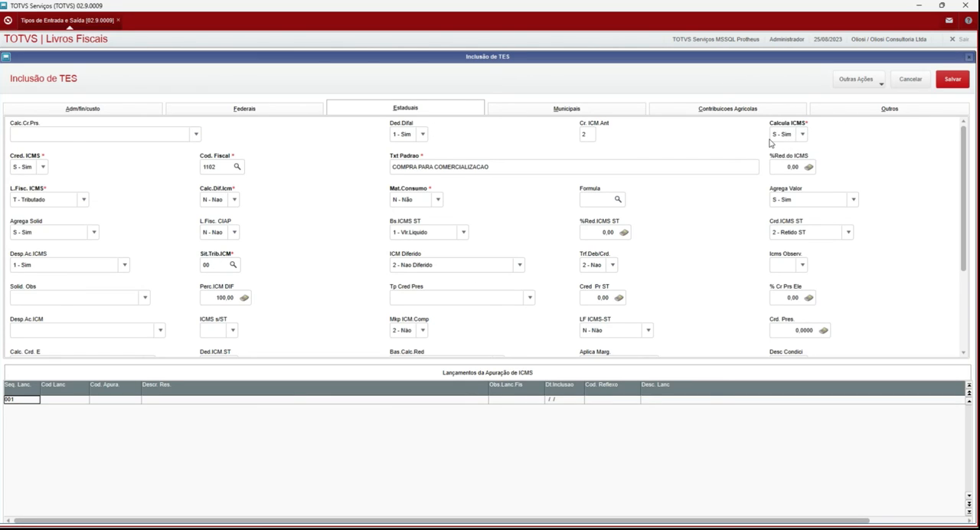
Step: Review the Bas.FUNRURAL options and the Aliq.Senar field in the Contribuicoes Agricolas section
{"action": "left_click", "coordinate": [747, 111]}
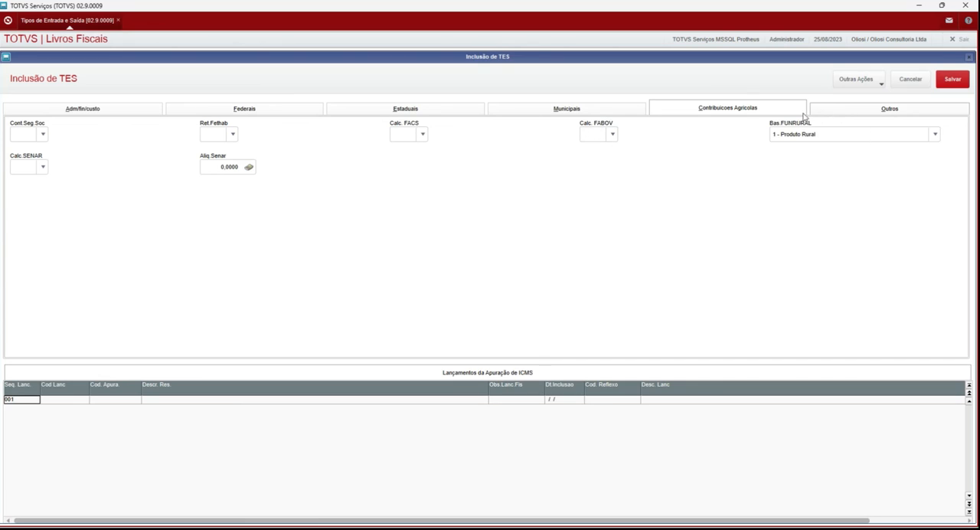
{"action": "left_click", "coordinate": [816, 135]}
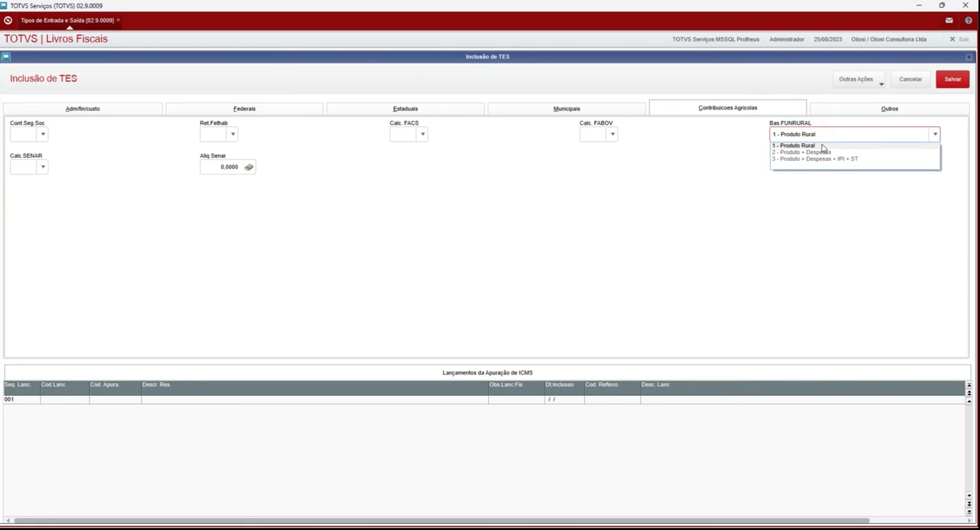
{"action": "left_click", "coordinate": [777, 189]}
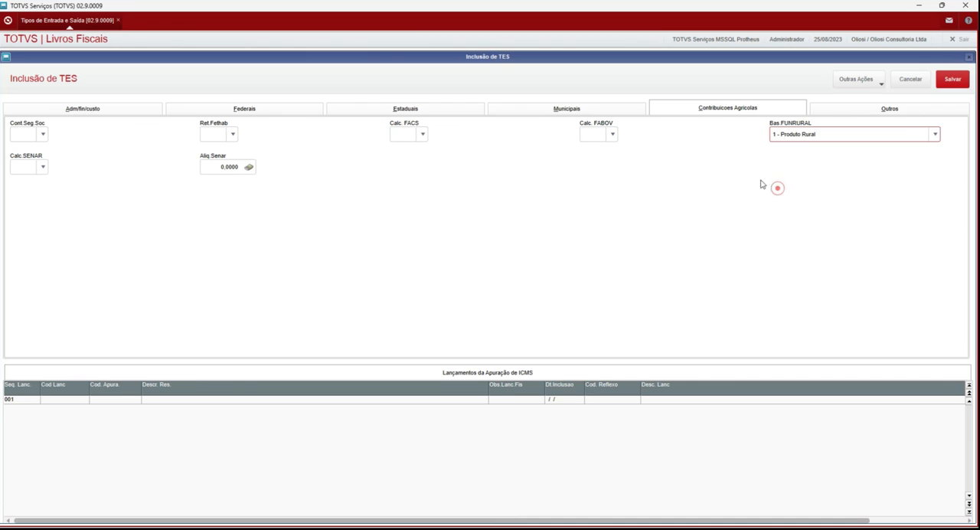
{"action": "left_click", "coordinate": [231, 167]}
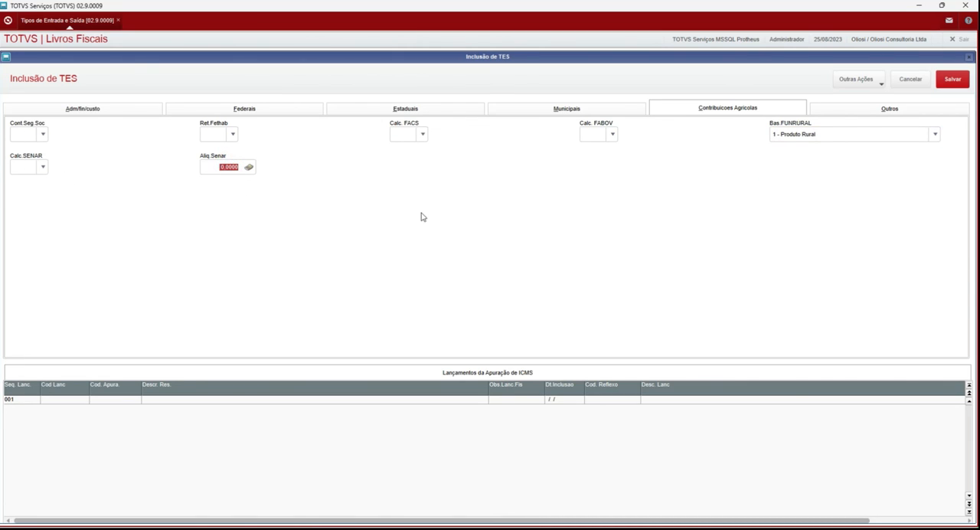
Step: Look through the additional fields in the Outros section of the TES
{"action": "left_click", "coordinate": [858, 113]}
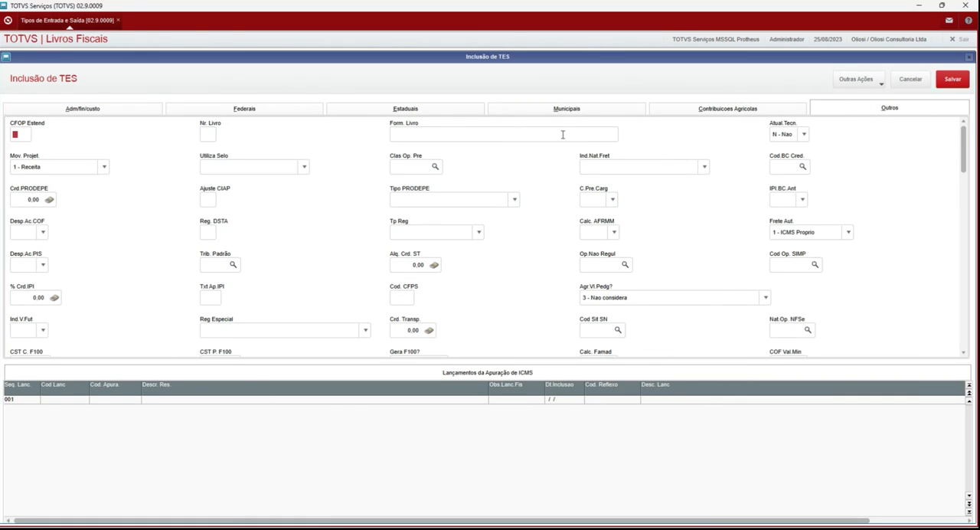
{"action": "scroll", "coordinate": [590, 184], "scroll_direction": "down", "scroll_amount": 4}
{"action": "scroll", "coordinate": [573, 199], "scroll_direction": "down", "scroll_amount": 8}
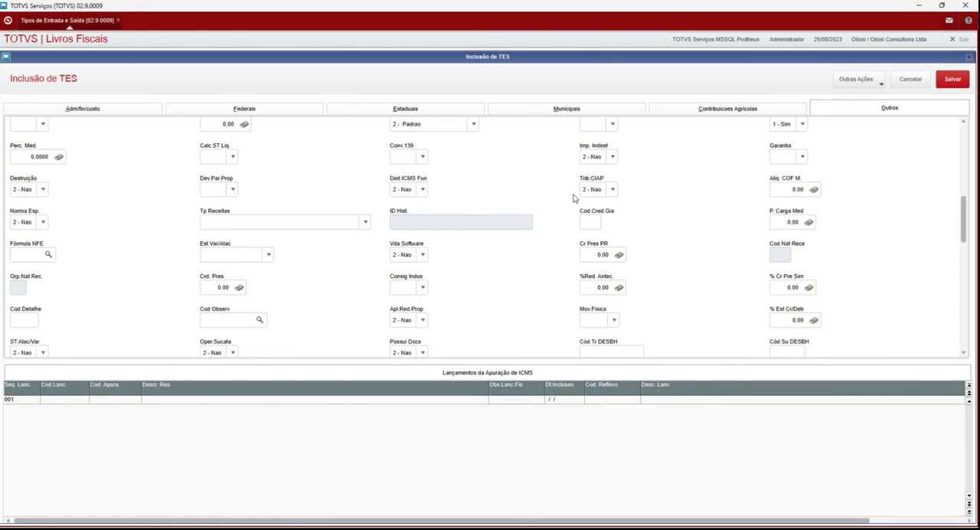
{"action": "scroll", "coordinate": [573, 198], "scroll_direction": "up", "scroll_amount": 12}
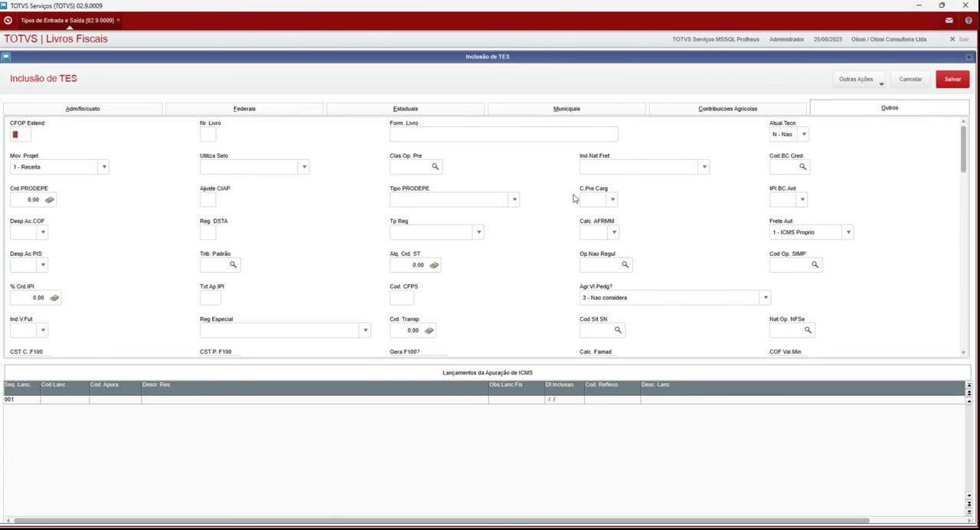
Step: Look up the credit base codes for Cod.BC Cred. and choose 01 - Aquisicao de bens para revenda
{"action": "left_click", "coordinate": [793, 166]}
{"action": "left_click", "coordinate": [802, 167]}
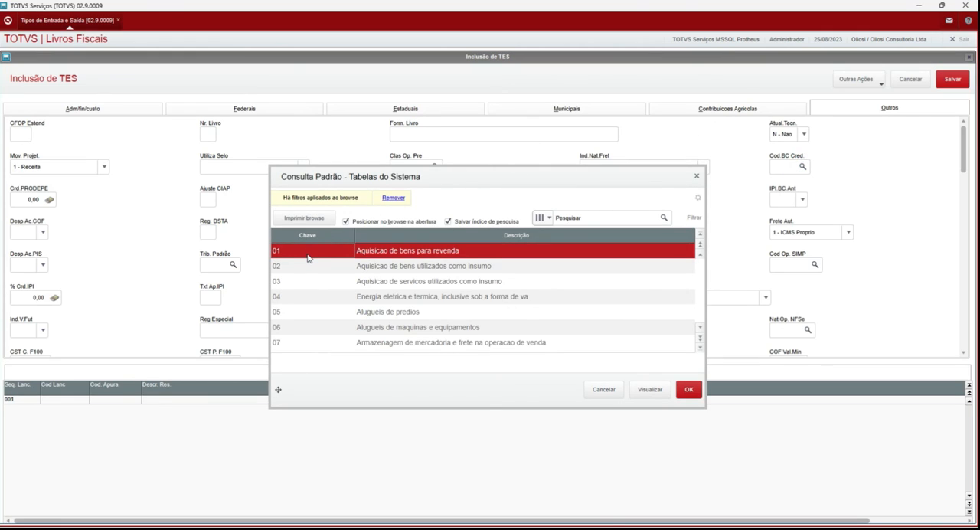
{"action": "left_click", "coordinate": [391, 268]}
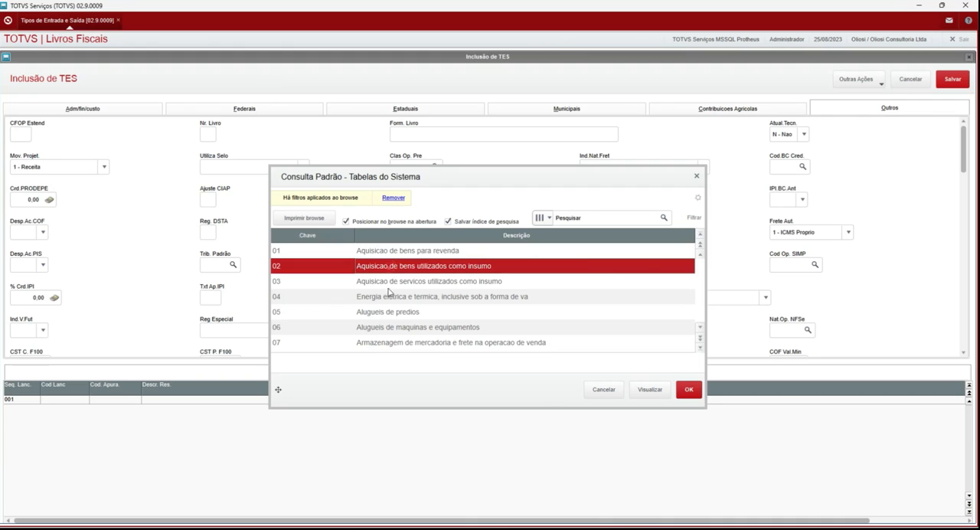
{"action": "left_click", "coordinate": [384, 300]}
{"action": "left_click", "coordinate": [393, 268]}
{"action": "left_click", "coordinate": [382, 283]}
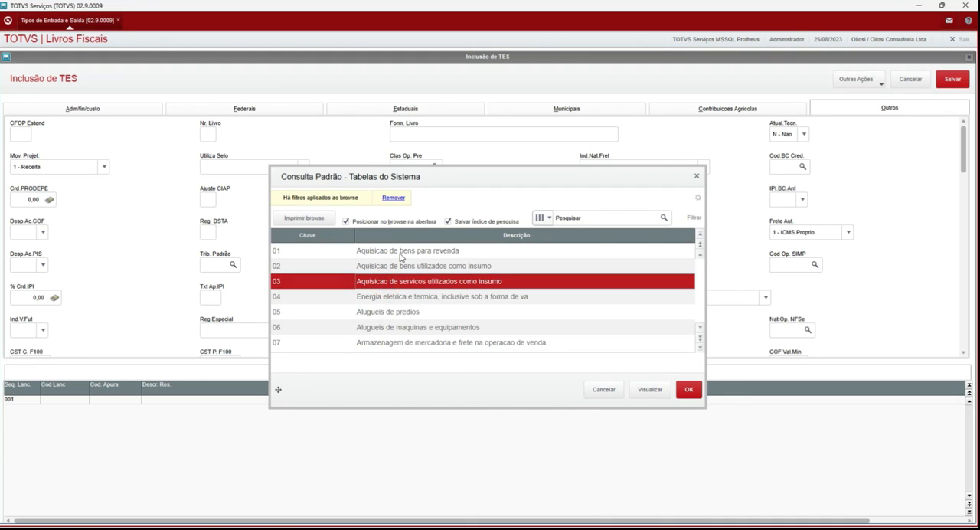
{"action": "left_click", "coordinate": [400, 254]}
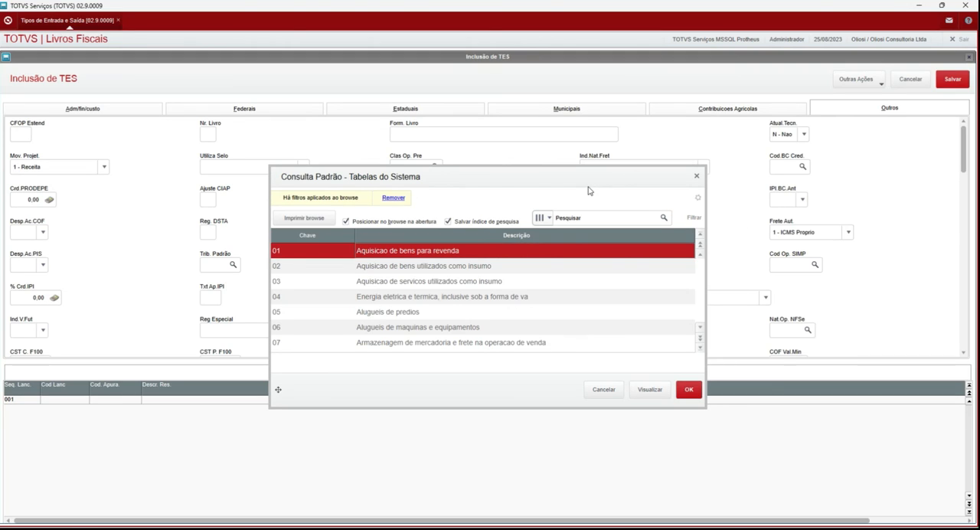
{"action": "left_click", "coordinate": [692, 393]}
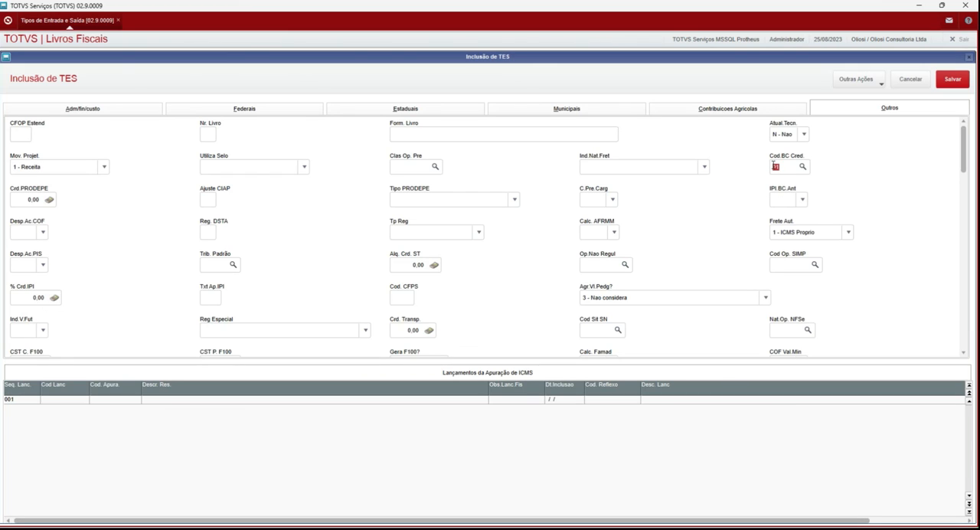
Step: Recheck the TES sections from Contribuicoes Agricolas back to Adm/fin/custo and save the new TES
{"action": "left_click", "coordinate": [782, 103]}
{"action": "left_click", "coordinate": [541, 110]}
{"action": "left_click", "coordinate": [378, 107]}
{"action": "left_click", "coordinate": [219, 106]}
{"action": "left_click", "coordinate": [108, 108]}
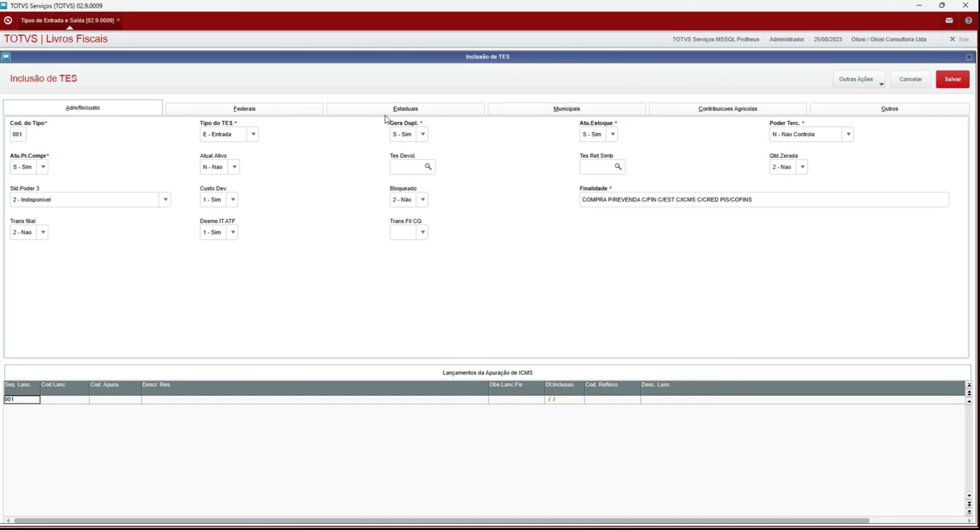
{"action": "left_click", "coordinate": [949, 81]}
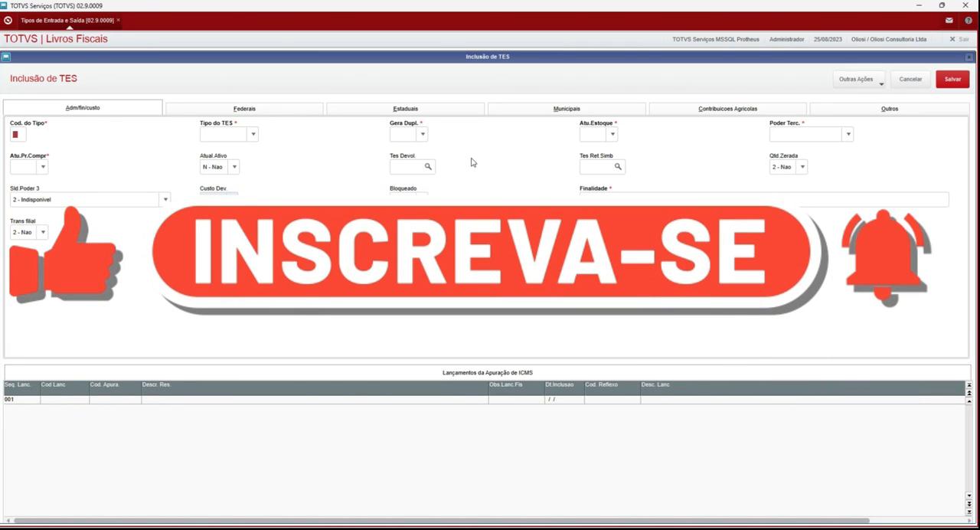
Step: Close the blank TES inclusion form without adding another record and select TES 001 in the list
{"action": "left_click", "coordinate": [911, 81]}
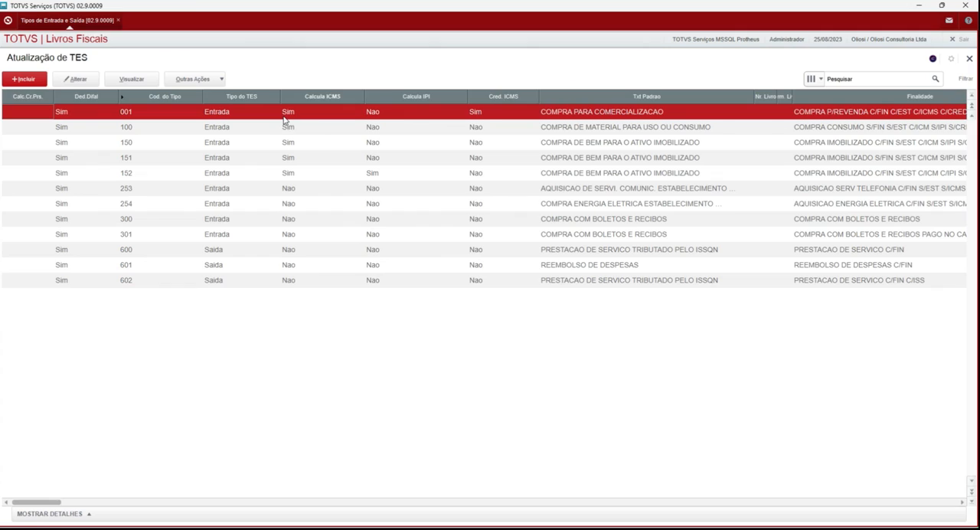
{"action": "left_click", "coordinate": [301, 127]}
{"action": "left_click", "coordinate": [307, 114]}
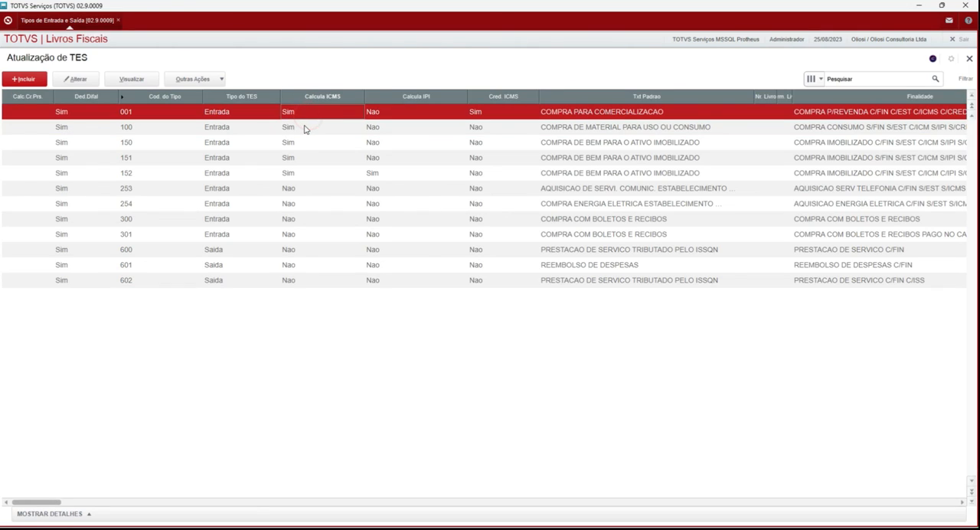